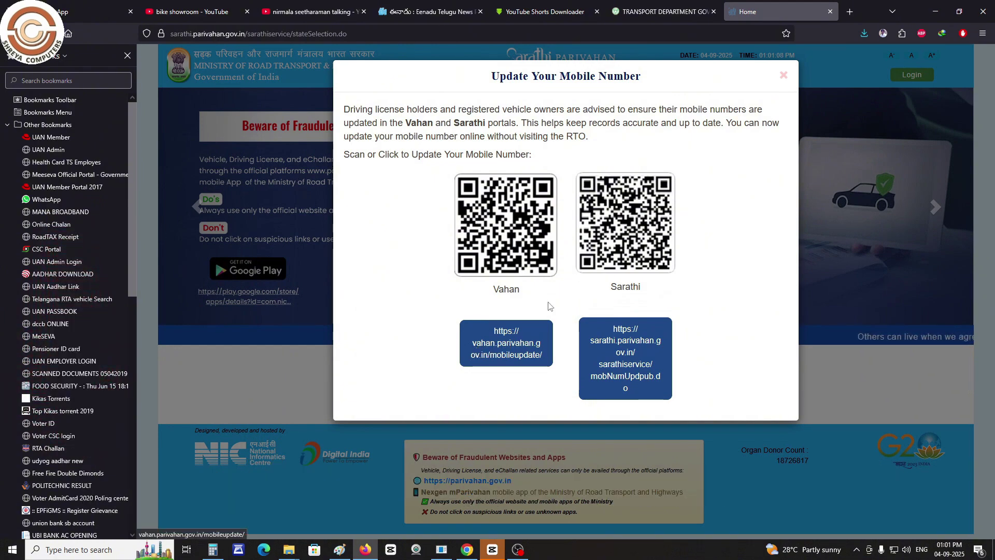
Step: Select Telangana as the state, dismiss both notices, and bring up the Learner Licence menu
{"action": "left_click", "coordinate": [783, 78]}
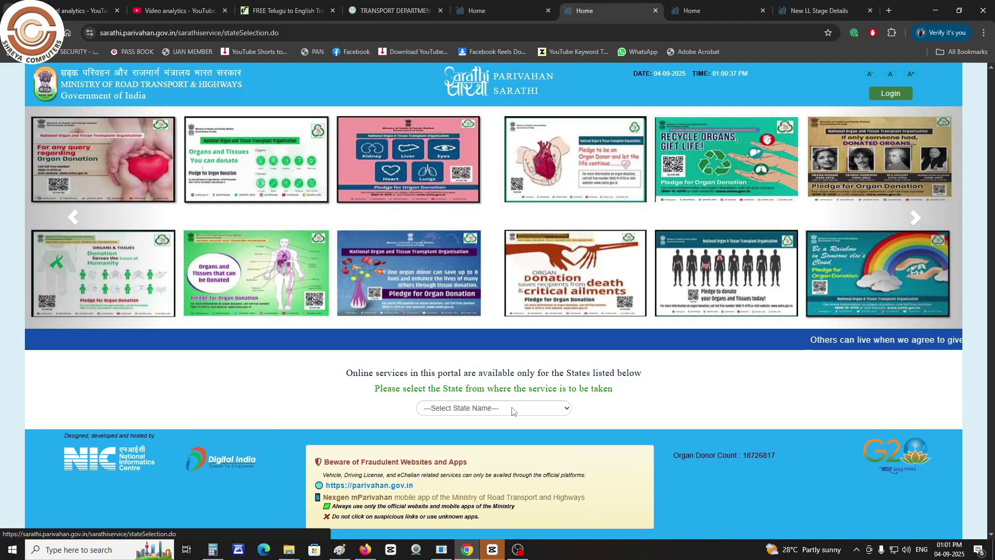
{"action": "left_click", "coordinate": [512, 408]}
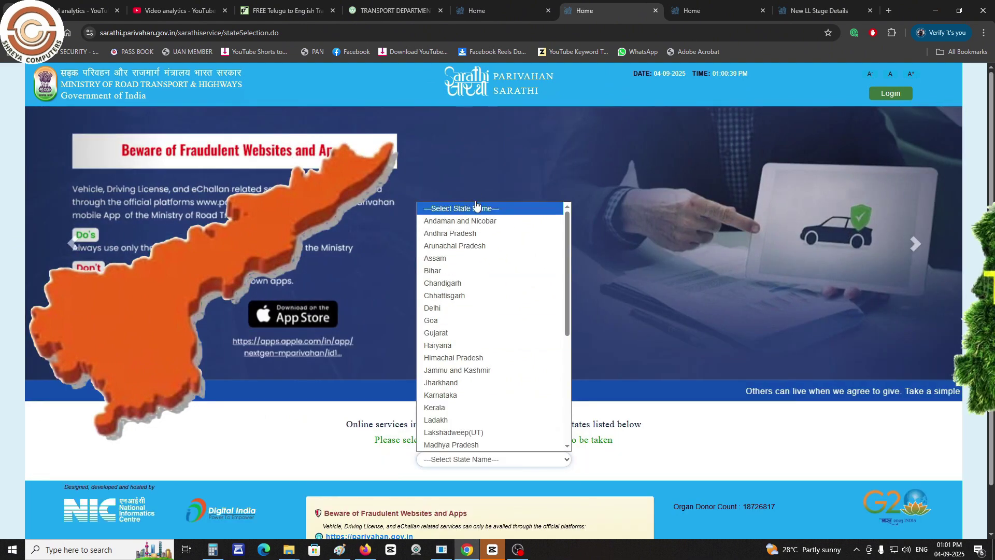
{"action": "scroll", "coordinate": [503, 388], "scroll_direction": "down", "scroll_amount": 5}
{"action": "left_click", "coordinate": [502, 384]}
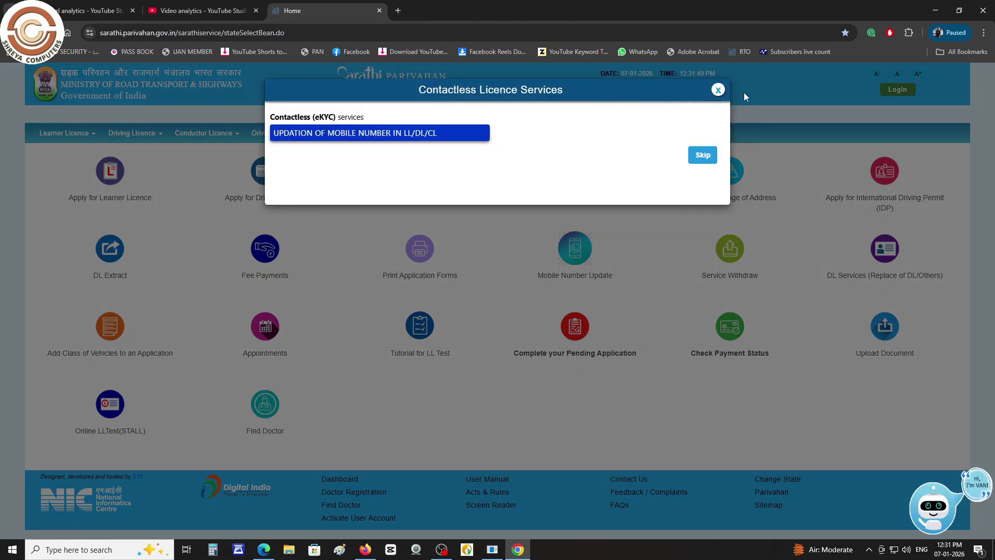
{"action": "left_click", "coordinate": [718, 90]}
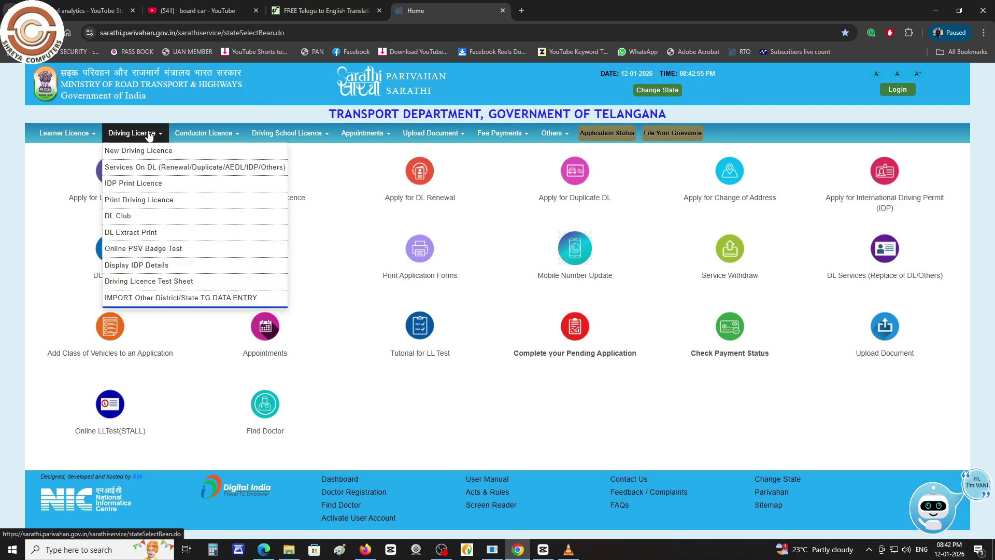
{"action": "mouse_move", "coordinate": [61, 138]}
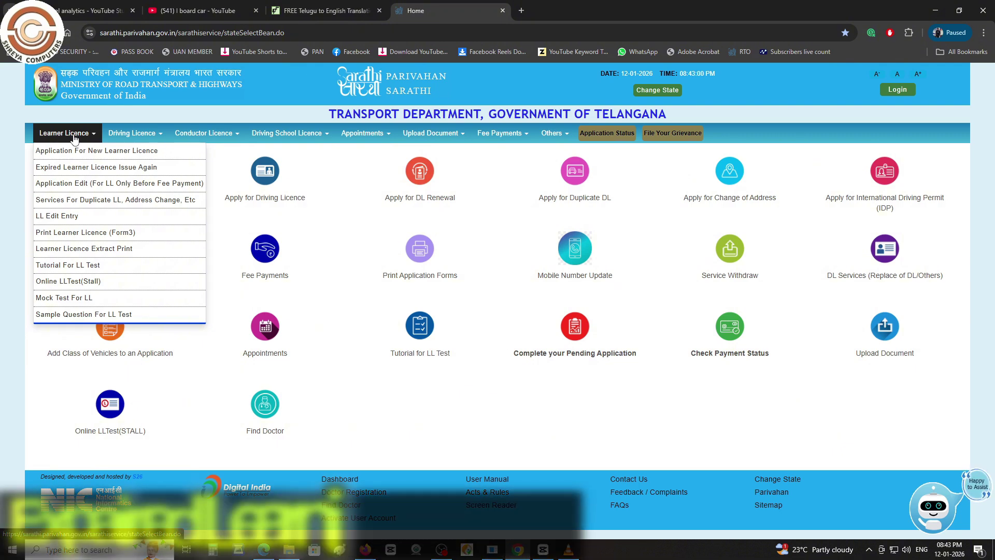
Step: Look up the expired learner licence by number, date of birth and captcha, then confirm the names
{"action": "left_click", "coordinate": [106, 167]}
{"action": "left_click", "coordinate": [424, 164]}
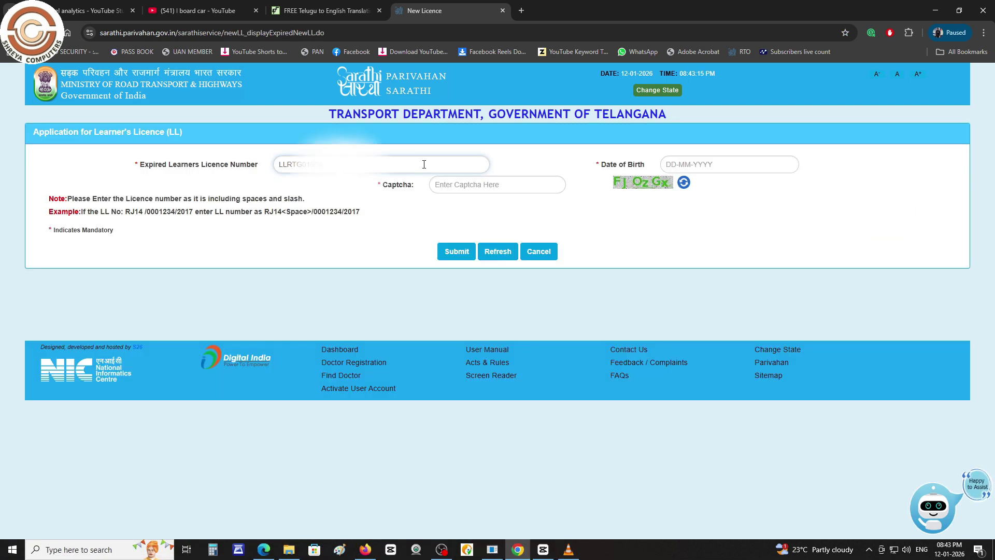
{"action": "key", "text": "Tab"}
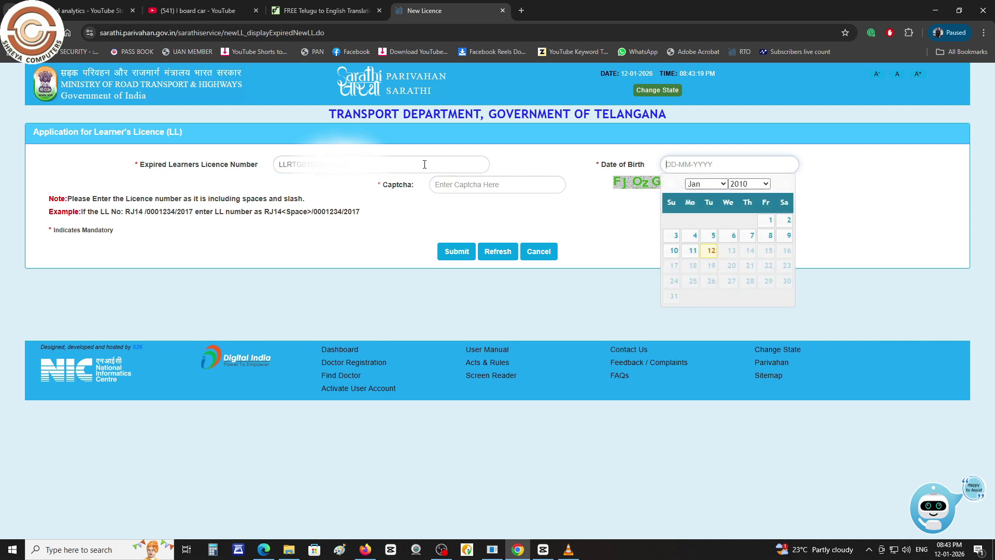
{"action": "left_click", "coordinate": [473, 186]}
{"action": "type", "text": "FJ"}
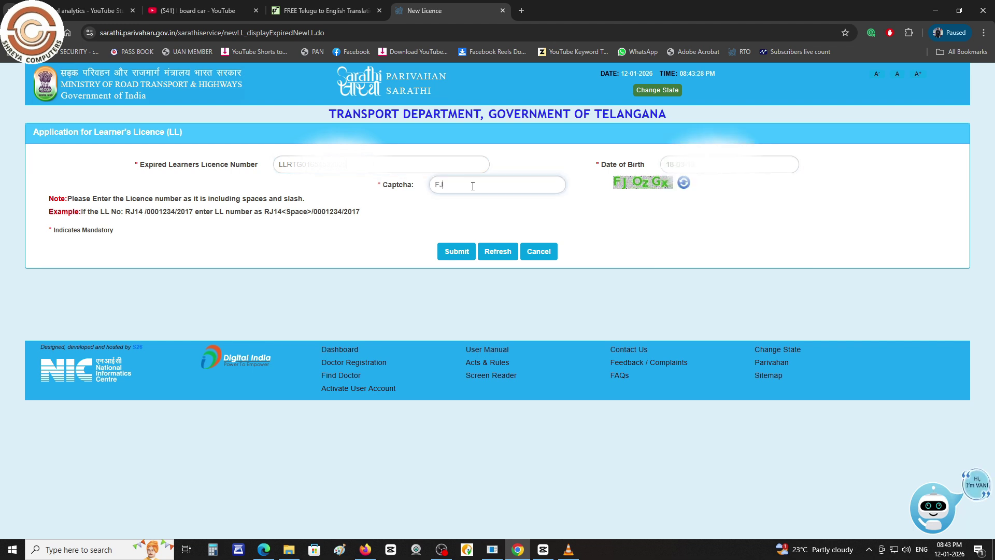
{"action": "type", "text": "OzGx"}
{"action": "left_click", "coordinate": [457, 251]}
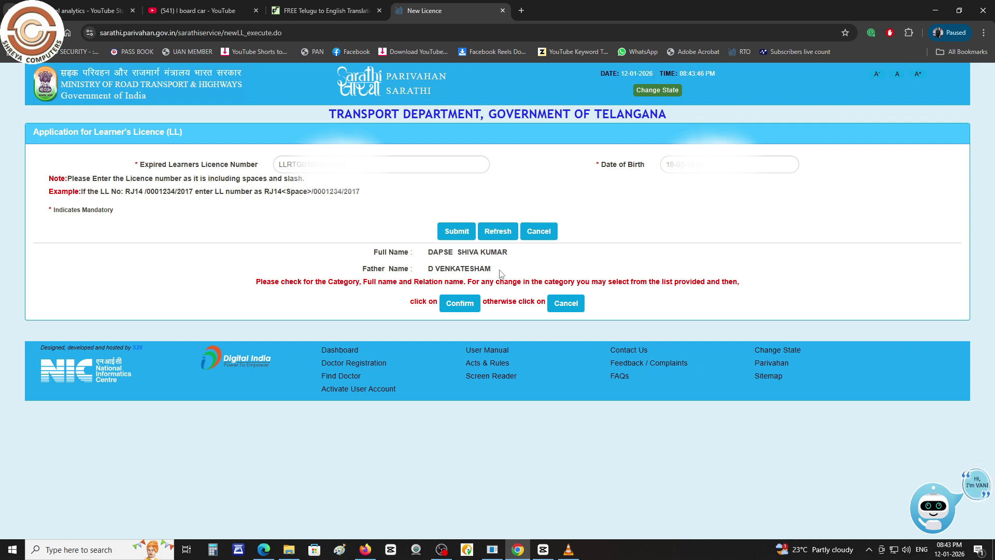
{"action": "left_click", "coordinate": [465, 308]}
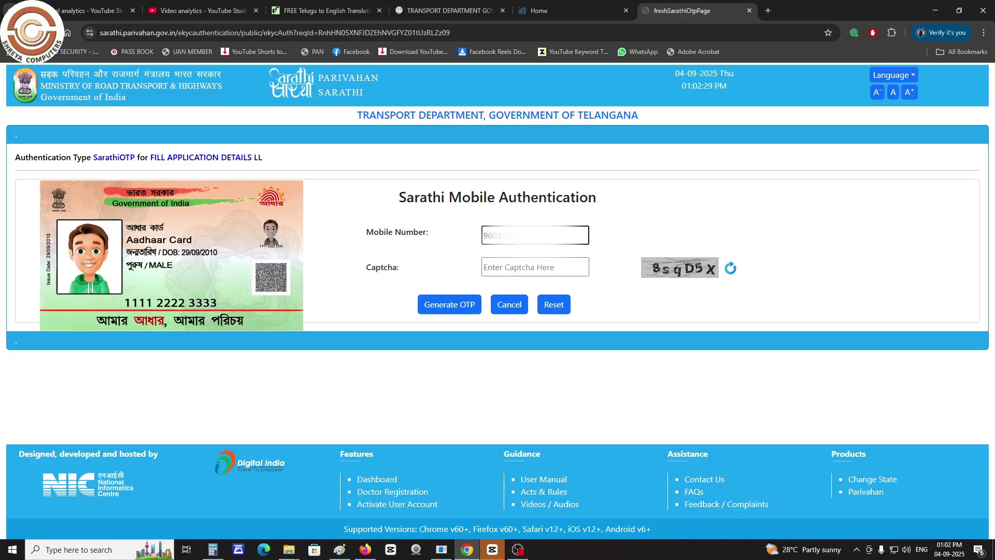
Step: Enter the captcha and request a one-time code to the mobile number
{"action": "left_click", "coordinate": [518, 267]}
{"action": "type", "text": "8sqD5X"}
{"action": "left_click", "coordinate": [461, 309]}
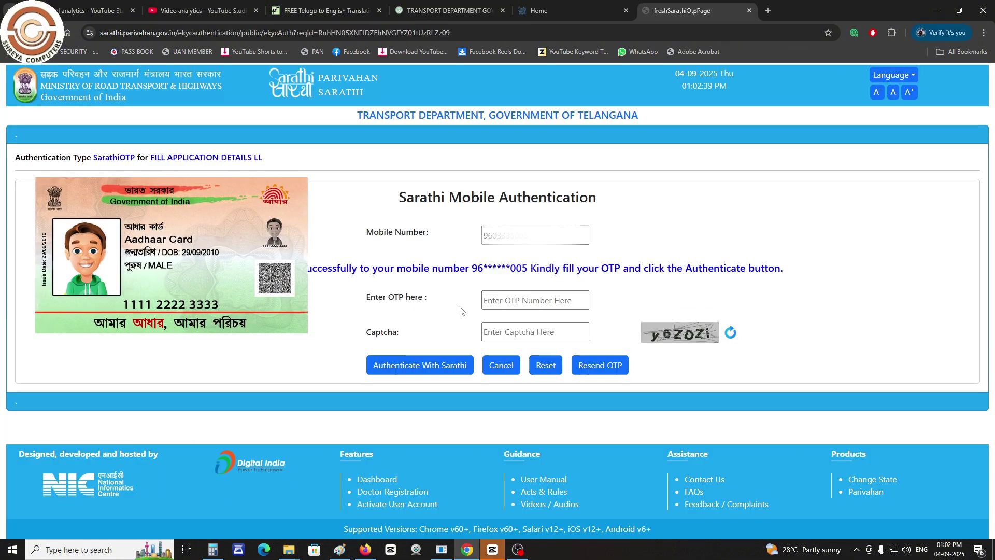
Step: Enter the new captcha and the corrected one-time code, then authenticate with Sarathi
{"action": "left_click", "coordinate": [535, 332]}
{"action": "type", "text": "y6ZDZi"}
{"action": "left_click", "coordinate": [518, 300]}
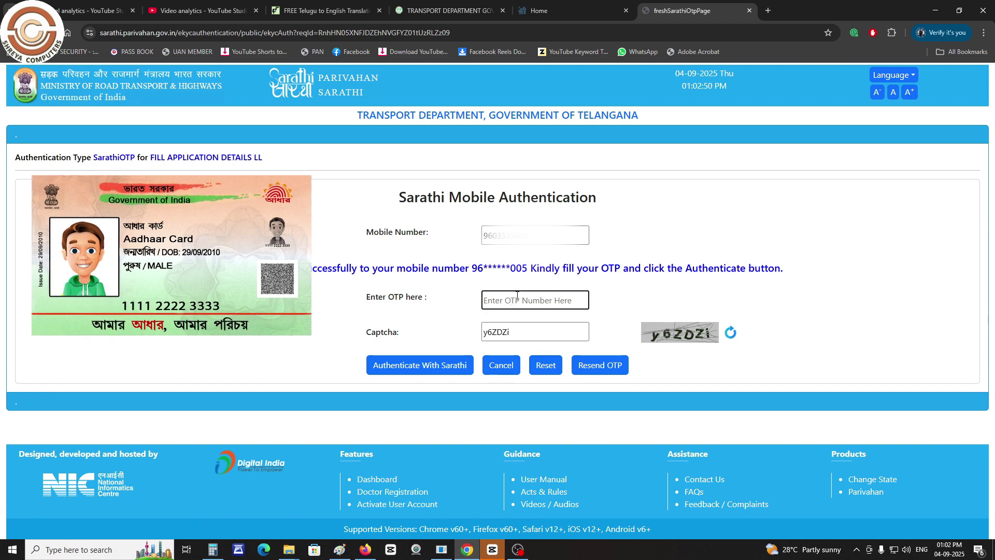
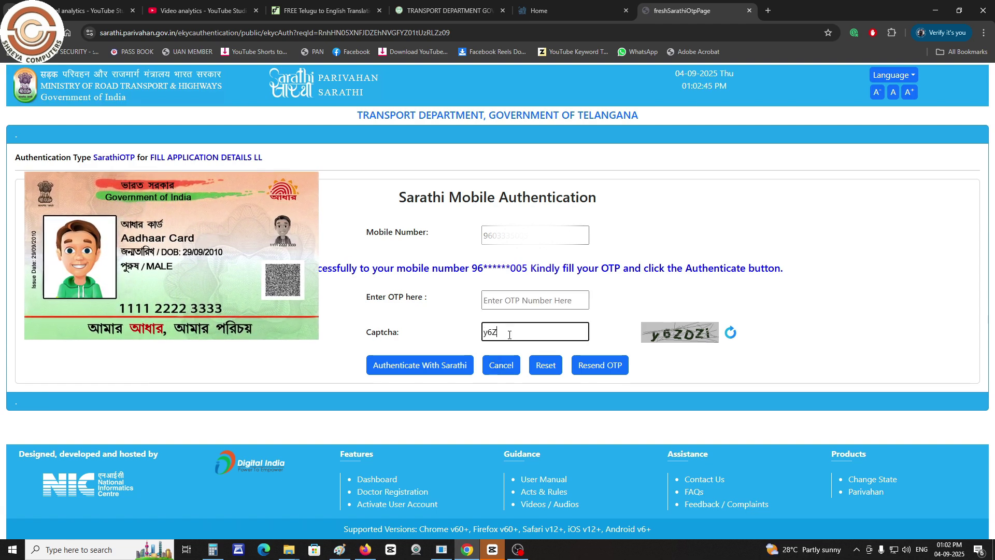
{"action": "type", "text": "DZi"}
{"action": "left_click", "coordinate": [517, 300]}
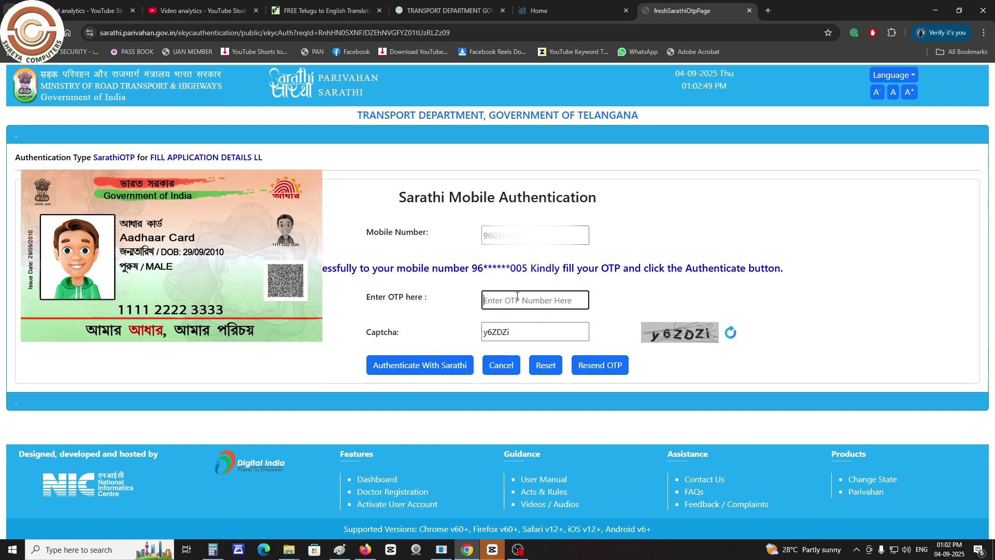
{"action": "left_click", "coordinate": [421, 365]}
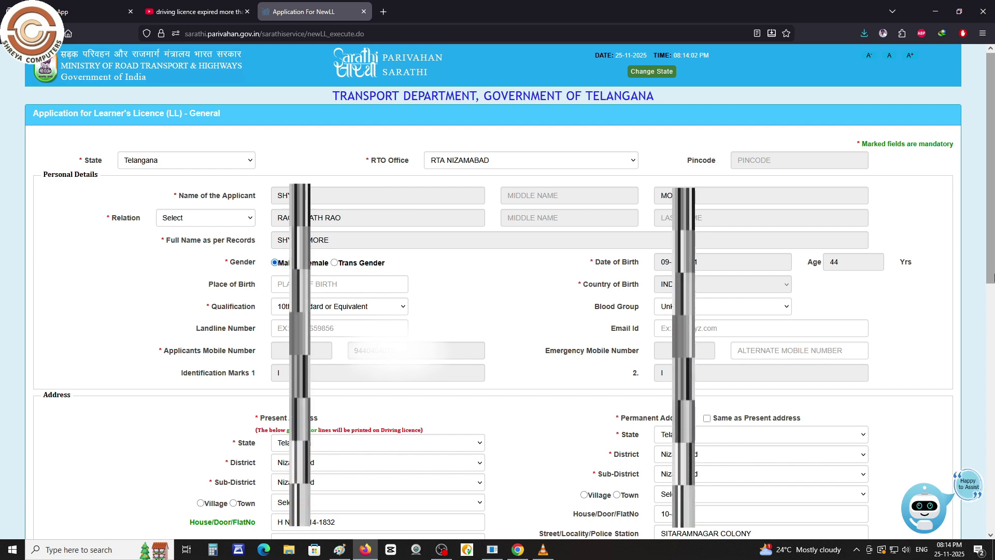
Step: Set the relation to Father in the personal details
{"action": "scroll", "coordinate": [408, 127], "scroll_direction": "down", "scroll_amount": 2}
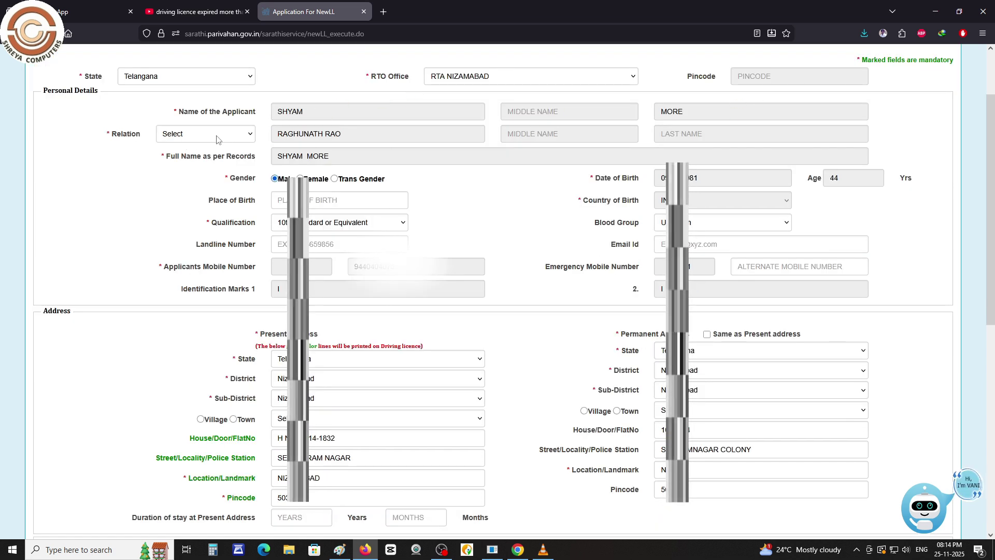
{"action": "left_click", "coordinate": [203, 135]}
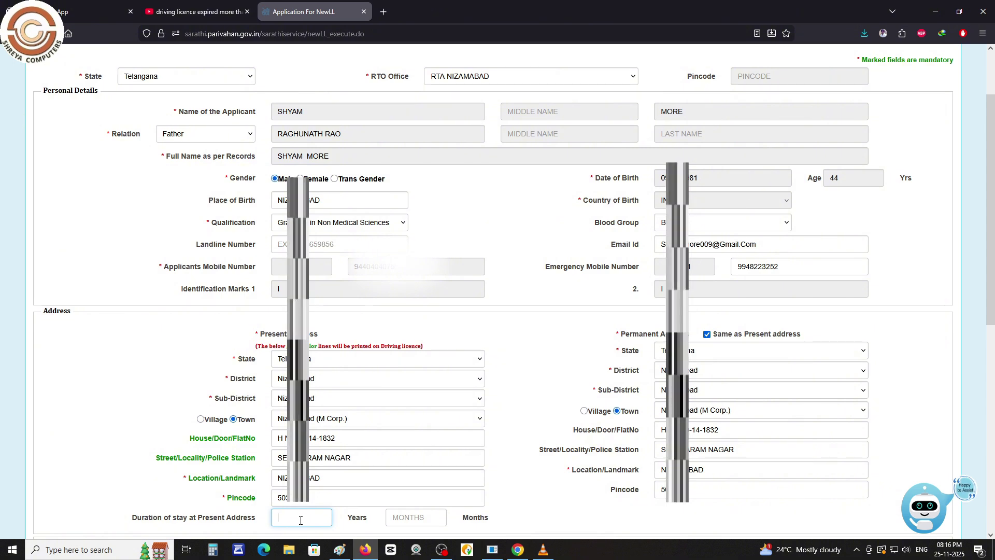
{"action": "scroll", "coordinate": [498, 291], "scroll_direction": "down", "scroll_amount": 8}
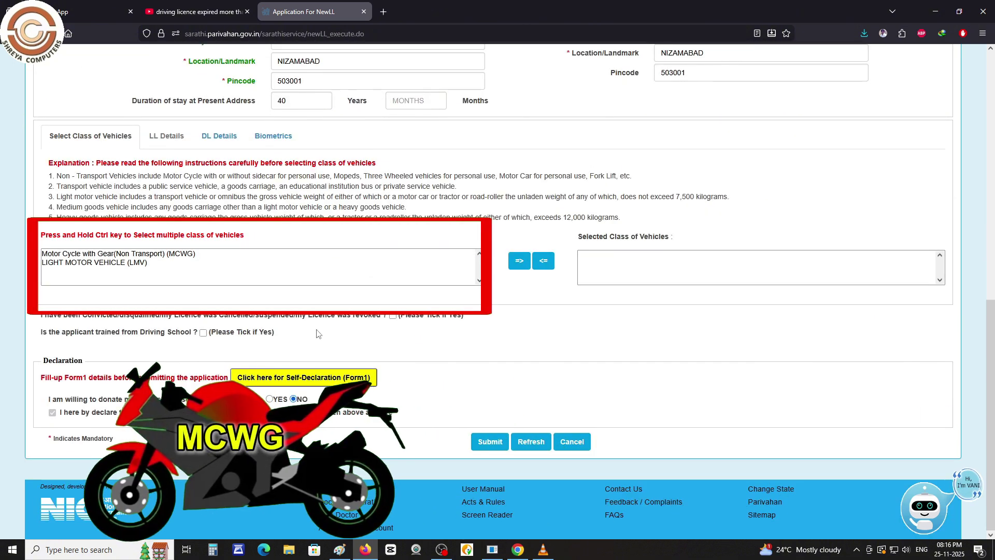
Step: Add MCWG and LMV to the selected vehicle classes
{"action": "left_click", "coordinate": [316, 254]}
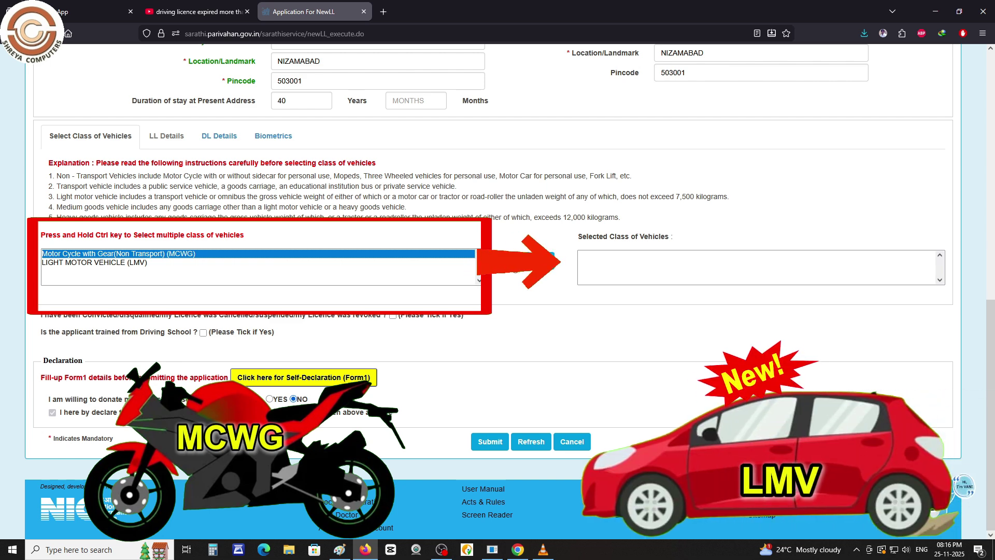
{"action": "left_click", "coordinate": [519, 262]}
{"action": "left_click", "coordinate": [130, 254]}
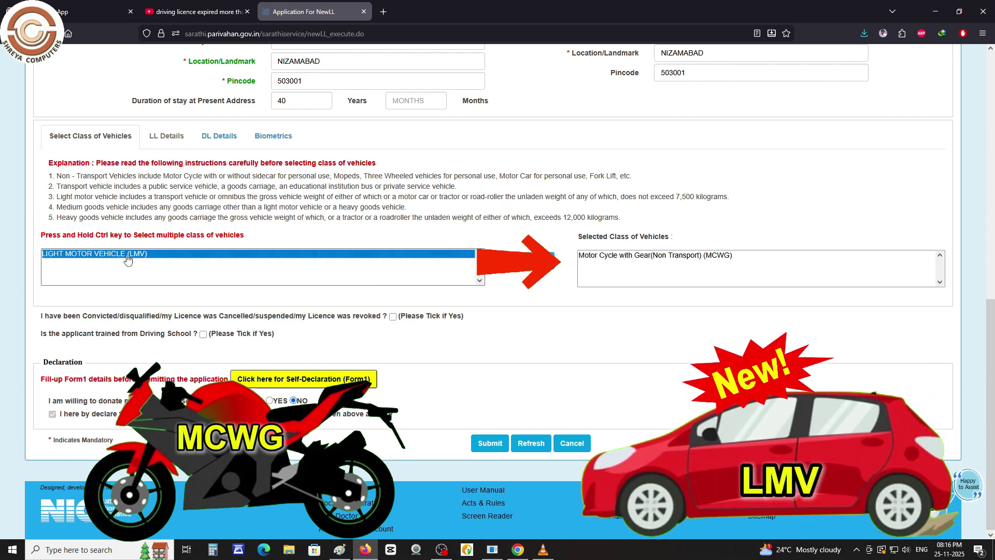
{"action": "left_click", "coordinate": [518, 262]}
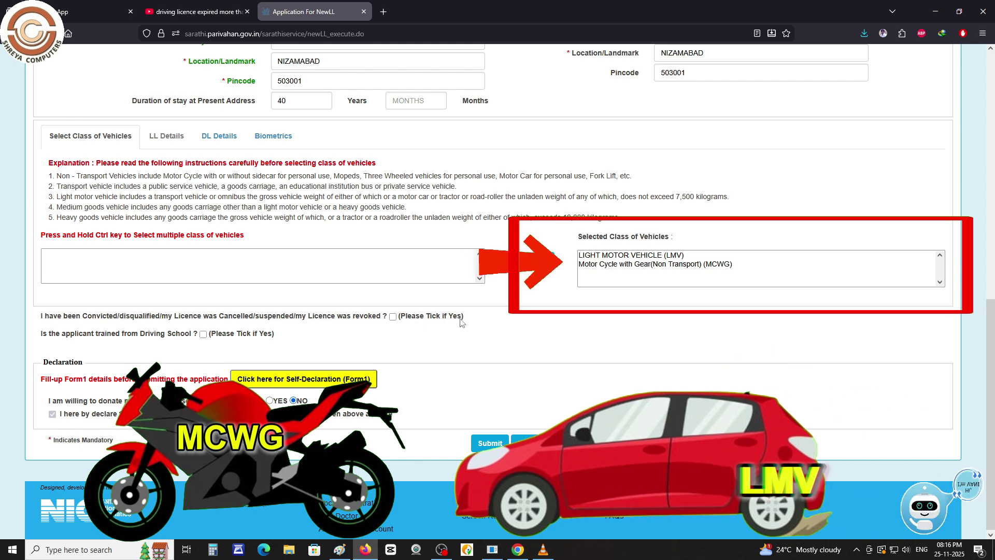
Step: Answer the Form1 fitness questions: NO to fits, lost limb, night blindness, hearing; YES to eyesight
{"action": "left_click", "coordinate": [303, 379]}
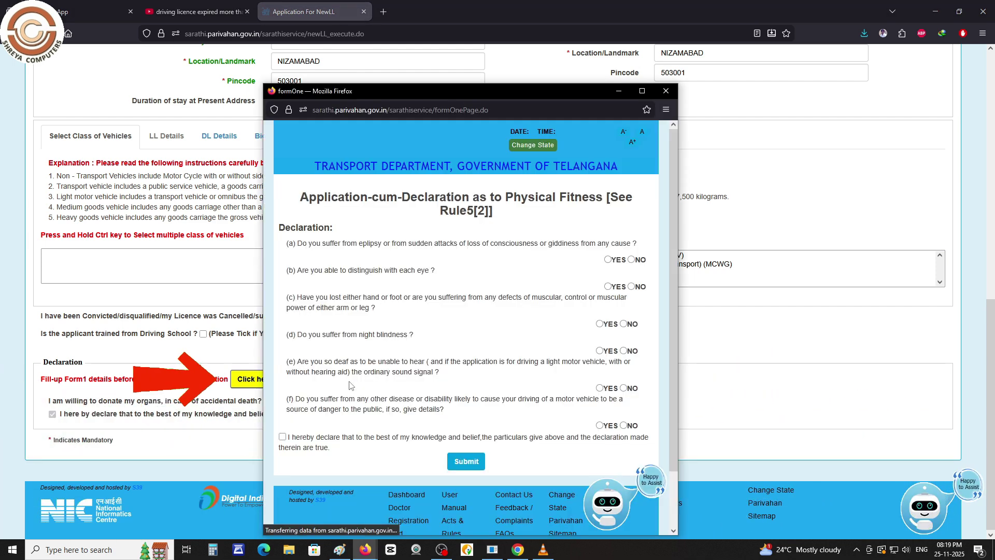
{"action": "left_click", "coordinate": [631, 260]}
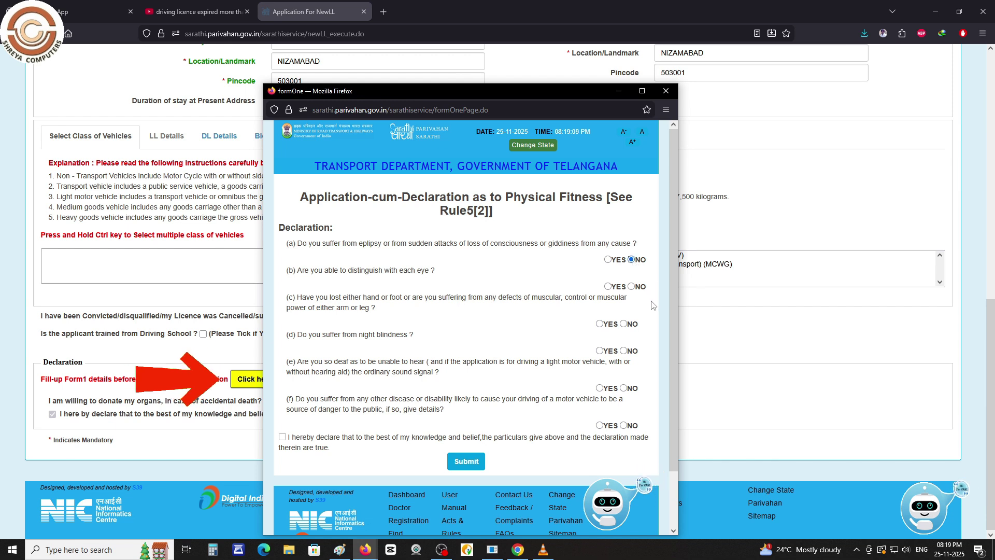
{"action": "left_click", "coordinate": [608, 287]}
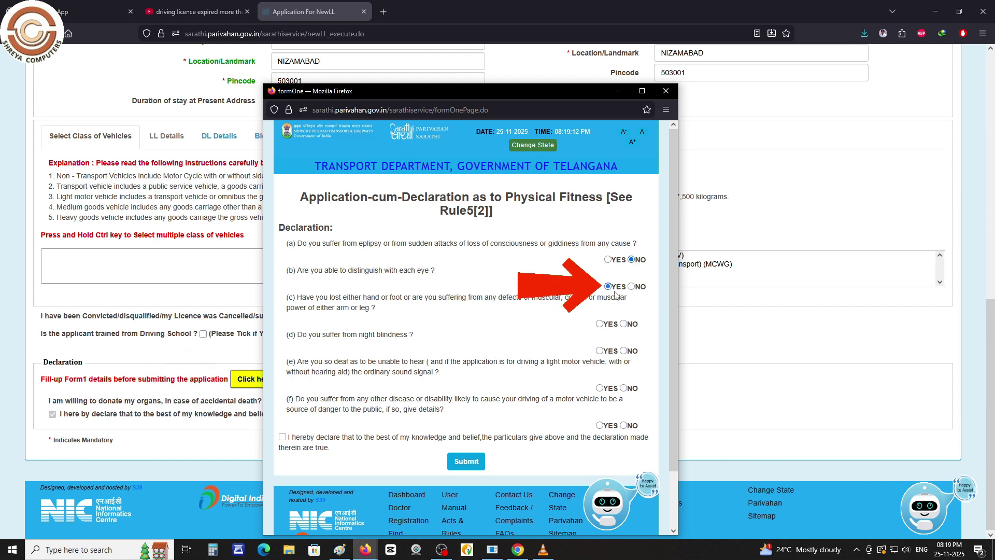
{"action": "left_click", "coordinate": [624, 325]}
{"action": "left_click", "coordinate": [625, 351]}
{"action": "left_click", "coordinate": [624, 388]}
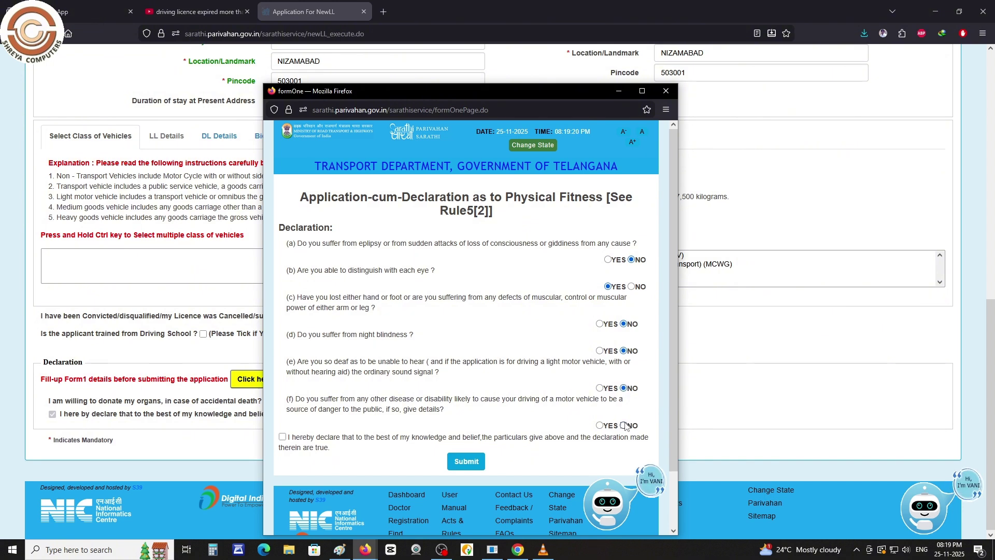
Step: Submit and confirm the self-declaration, then close the success message
{"action": "left_click", "coordinate": [459, 461]}
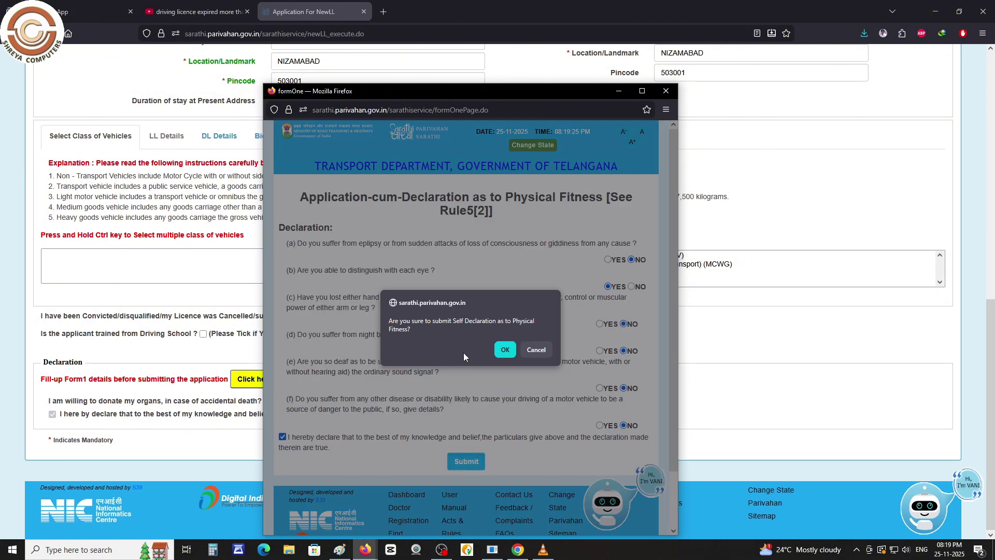
{"action": "left_click", "coordinate": [506, 350]}
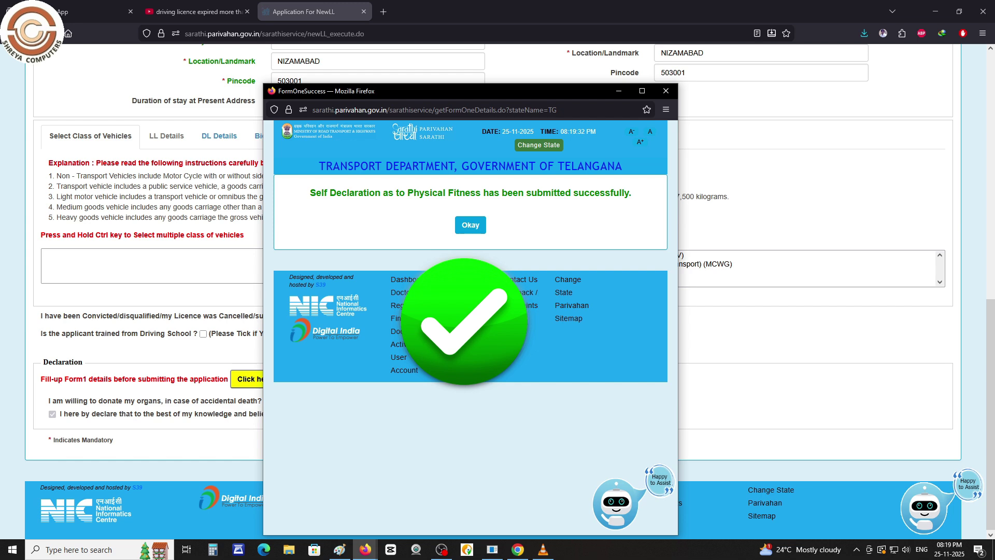
{"action": "left_click", "coordinate": [473, 231]}
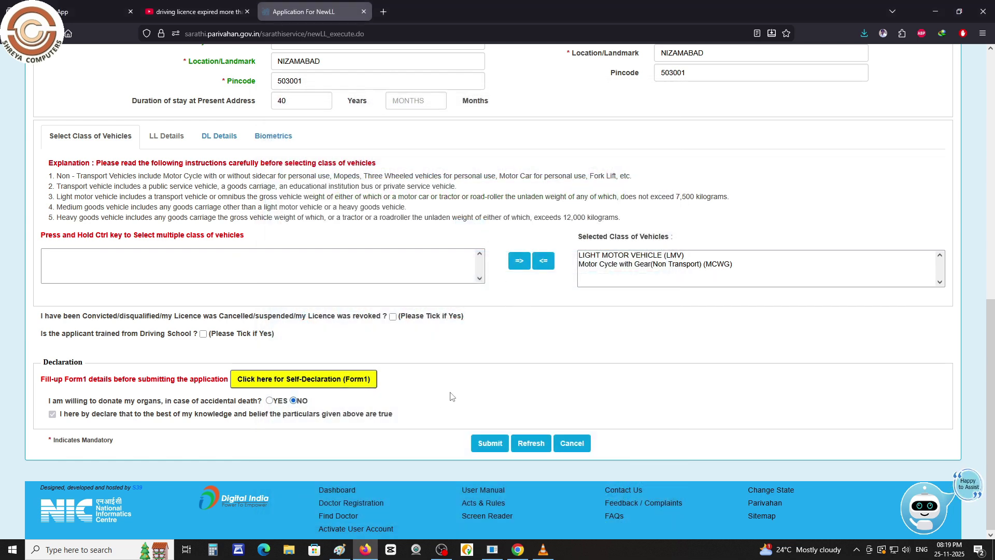
Step: Submit the learner licence application and screenshot its reference slip
{"action": "left_click", "coordinate": [490, 444]}
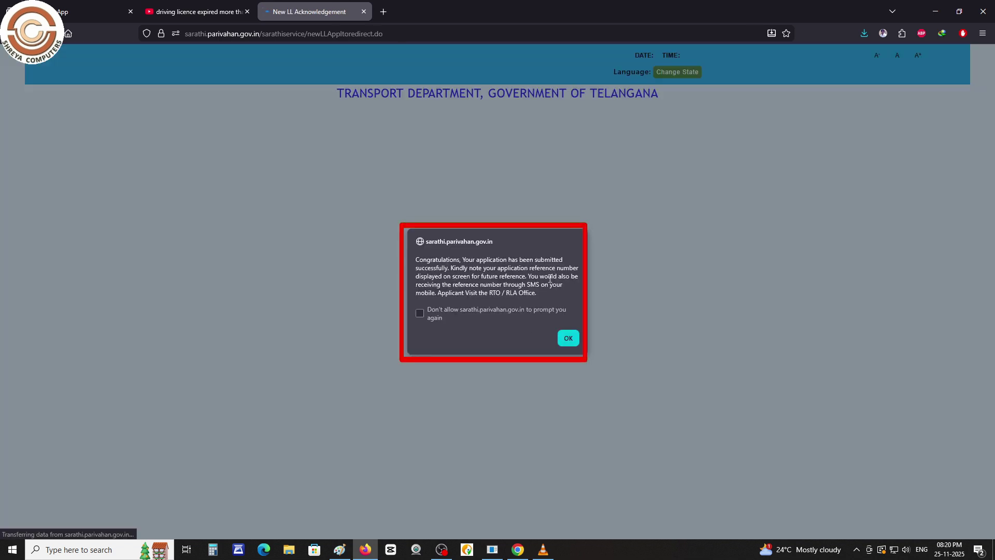
{"action": "left_click", "coordinate": [567, 340]}
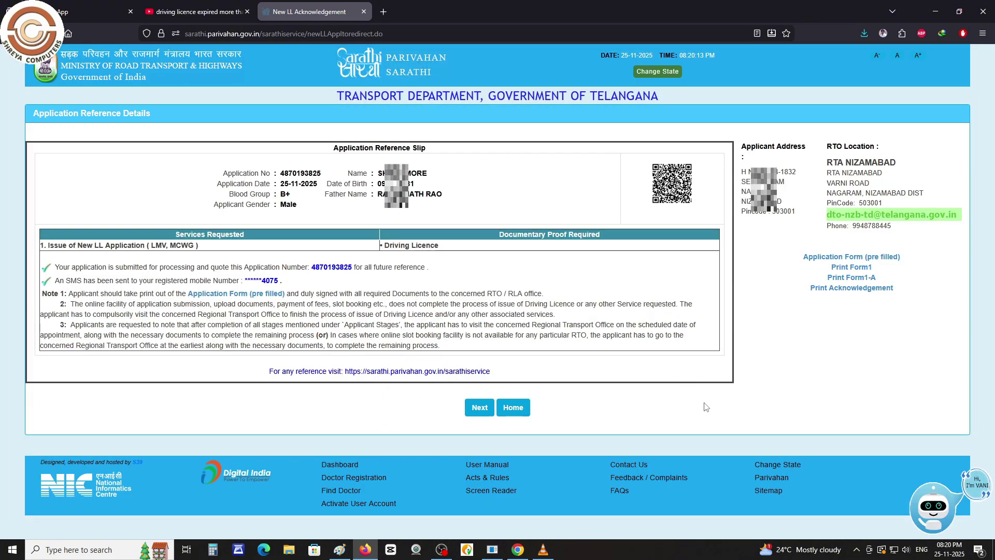
{"action": "key", "text": "super+Print"}
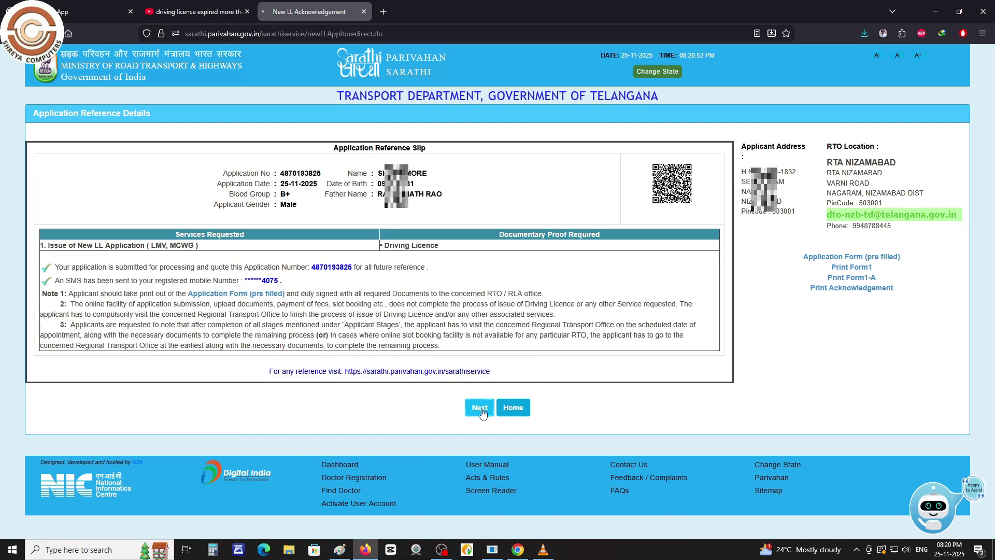
Step: Check the application status with the captcha to list the pending stages
{"action": "left_click", "coordinate": [481, 409]}
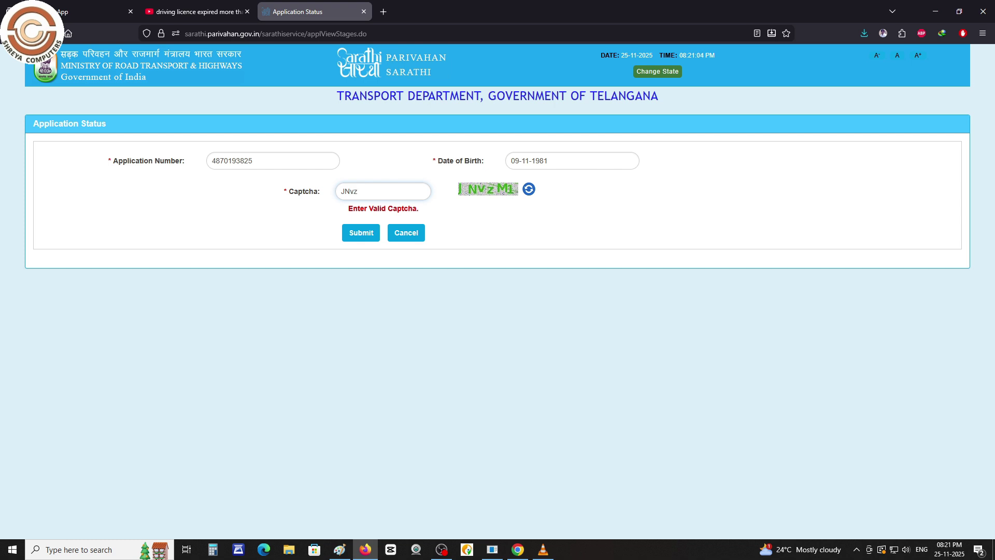
{"action": "key", "text": "Return"}
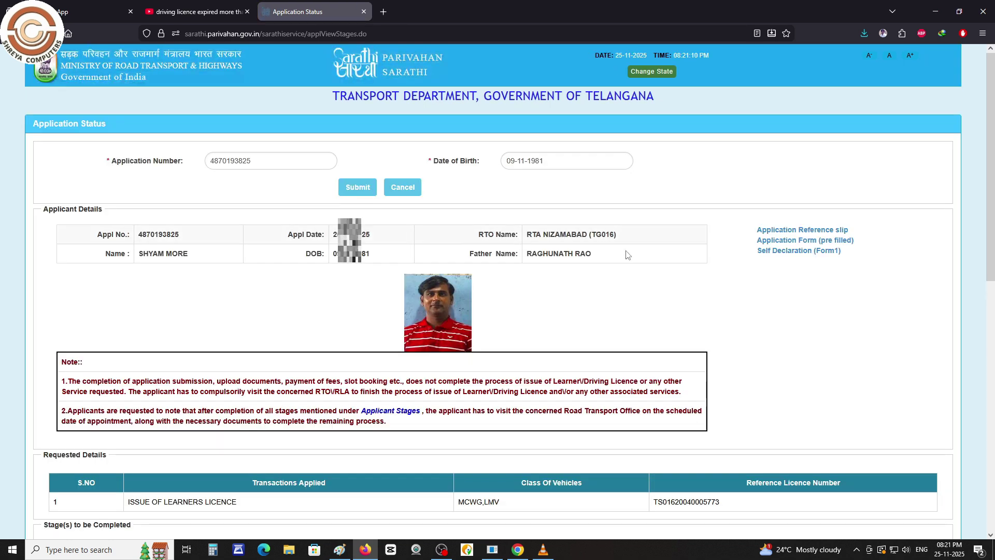
{"action": "scroll", "coordinate": [920, 281], "scroll_direction": "down", "scroll_amount": 8}
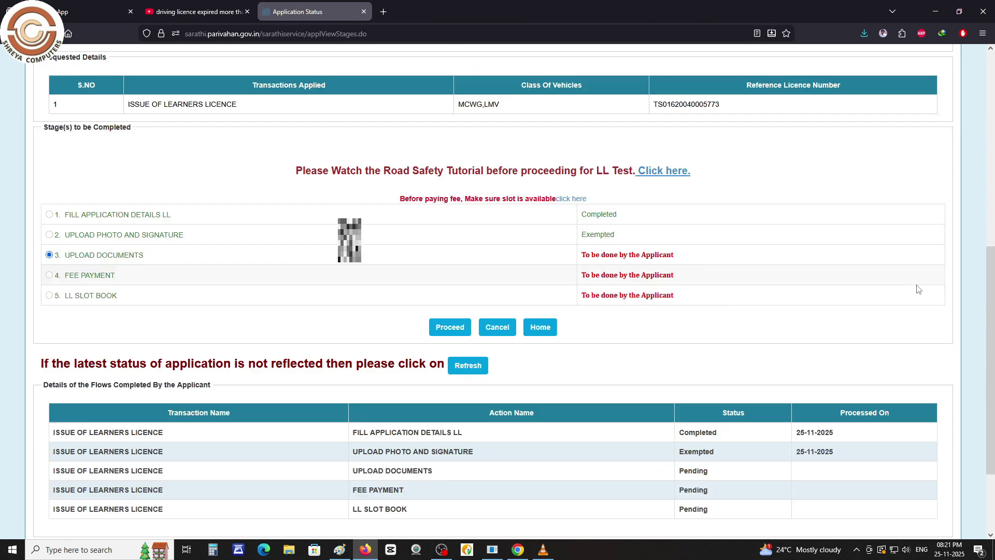
Step: Choose Learner Licence/LLs together with Learner Licence as proof and enter the licence number
{"action": "left_click", "coordinate": [450, 301]}
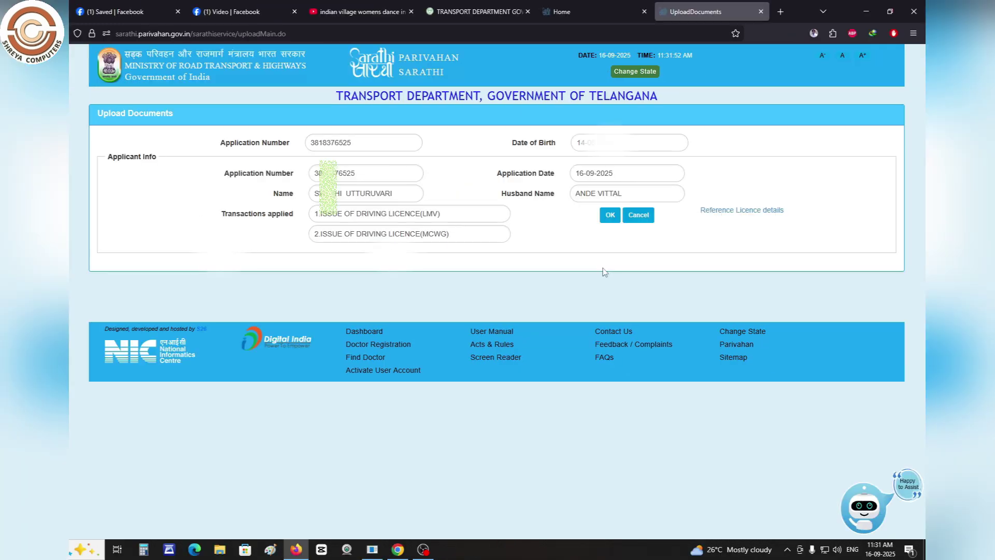
{"action": "left_click", "coordinate": [610, 216]}
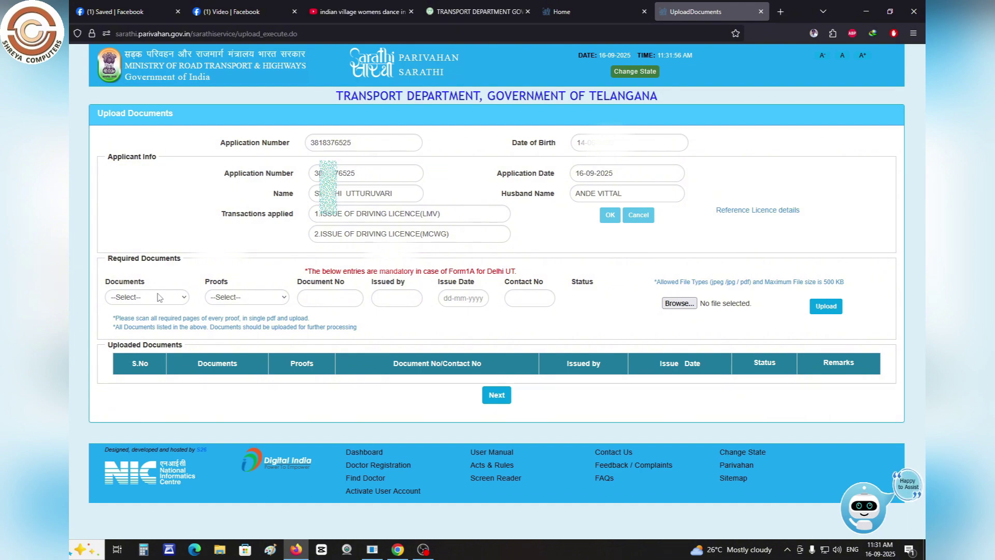
{"action": "left_click", "coordinate": [159, 297]}
{"action": "left_click", "coordinate": [182, 327]}
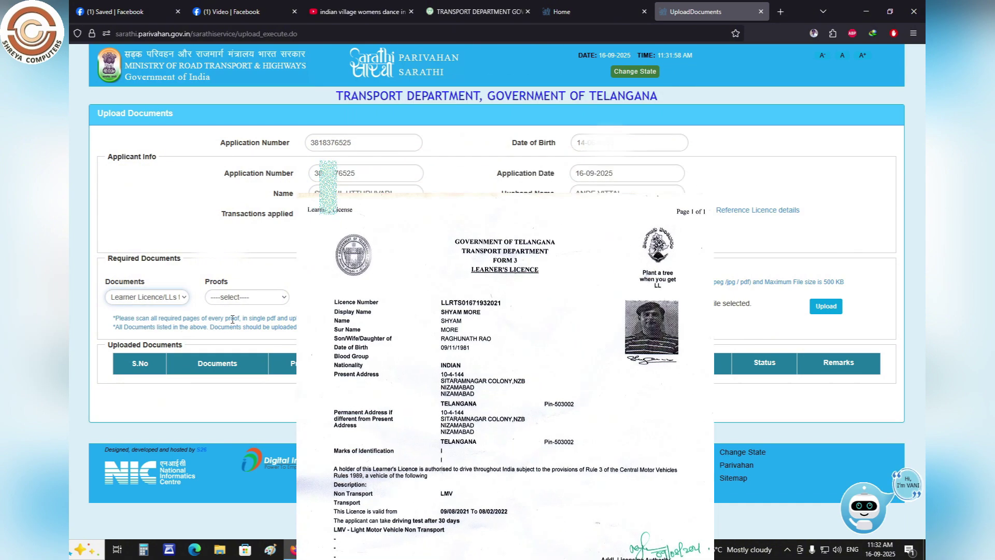
{"action": "left_click", "coordinate": [246, 297]}
{"action": "left_click", "coordinate": [237, 327]}
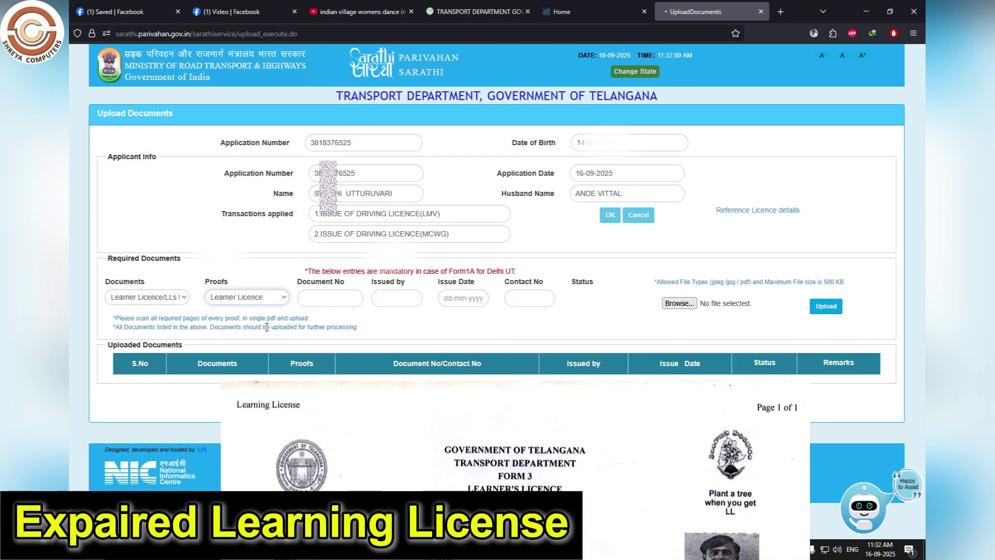
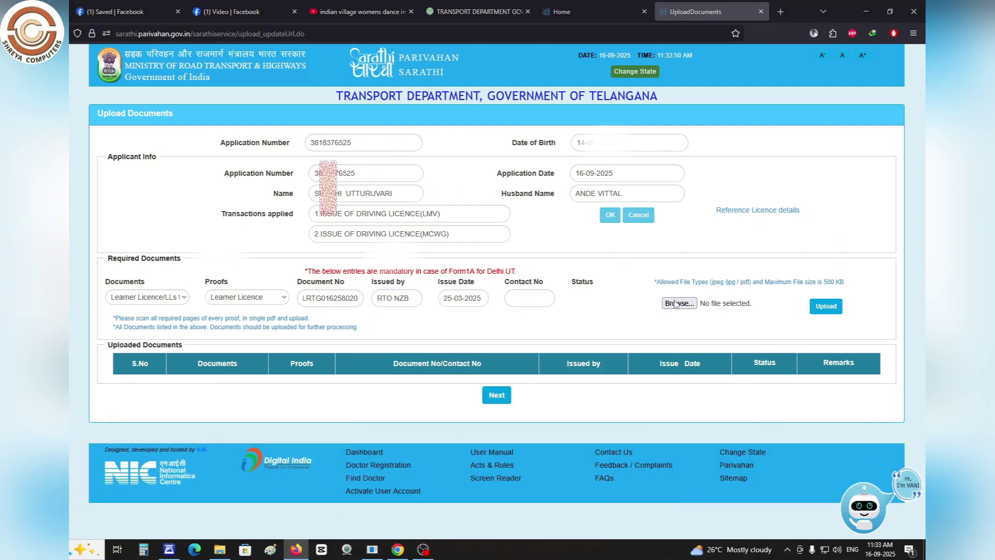
Step: Upload the licence PDF scan and confirm the document
{"action": "left_click", "coordinate": [679, 303]}
{"action": "left_click", "coordinate": [735, 178]}
{"action": "left_click", "coordinate": [814, 502]}
{"action": "left_click", "coordinate": [826, 306]}
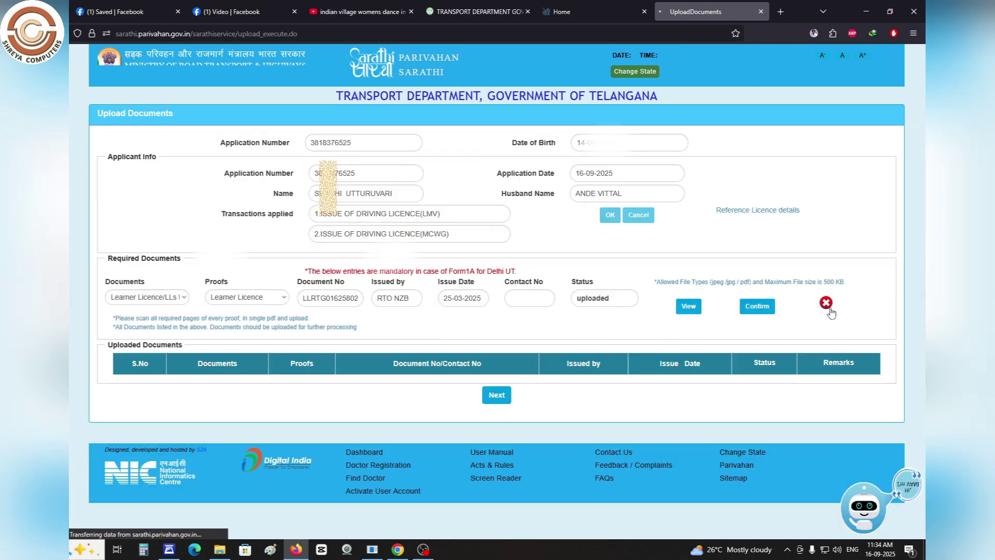
{"action": "left_click", "coordinate": [758, 306]}
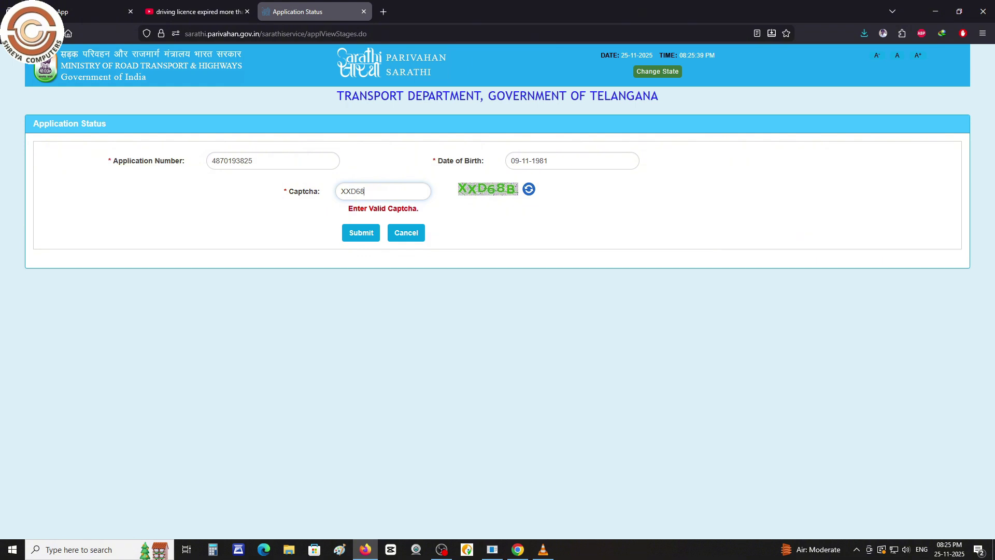
Step: Submit the status check and proceed to the Fee Payment stage
{"action": "left_click", "coordinate": [362, 233]}
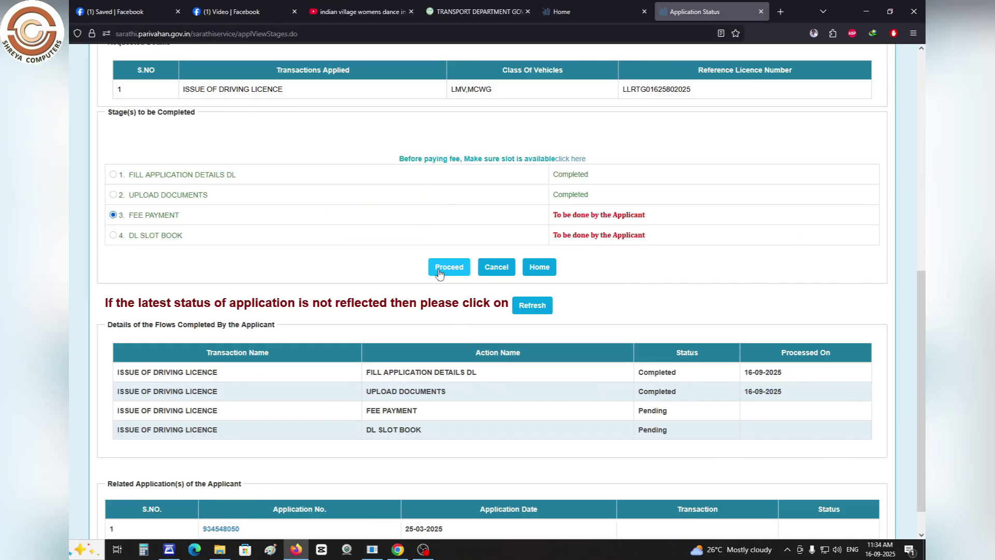
{"action": "left_click", "coordinate": [440, 268]}
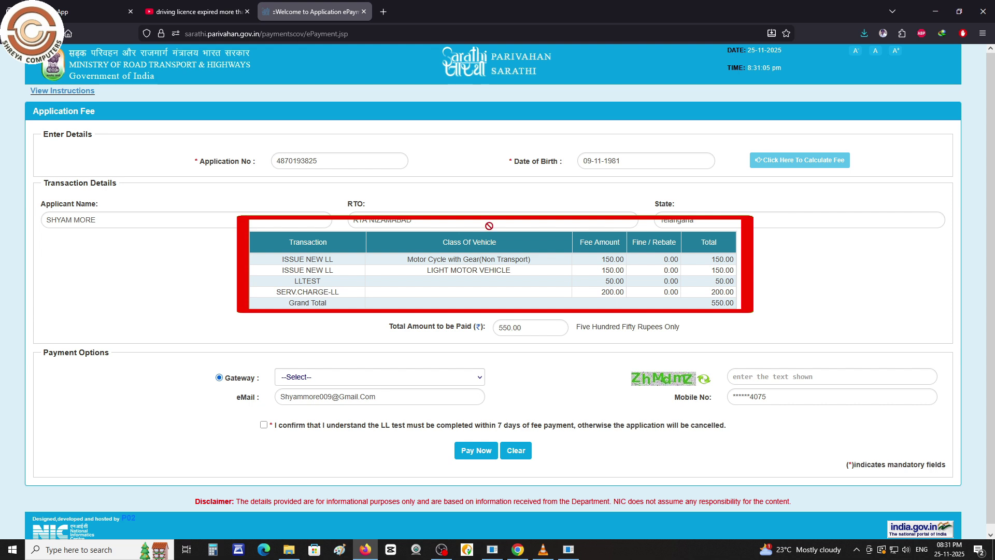
Step: Pay the 550.00 fee via Common PGI, accepting the 7-day LL test condition
{"action": "left_click", "coordinate": [392, 380]}
{"action": "left_click", "coordinate": [326, 410]}
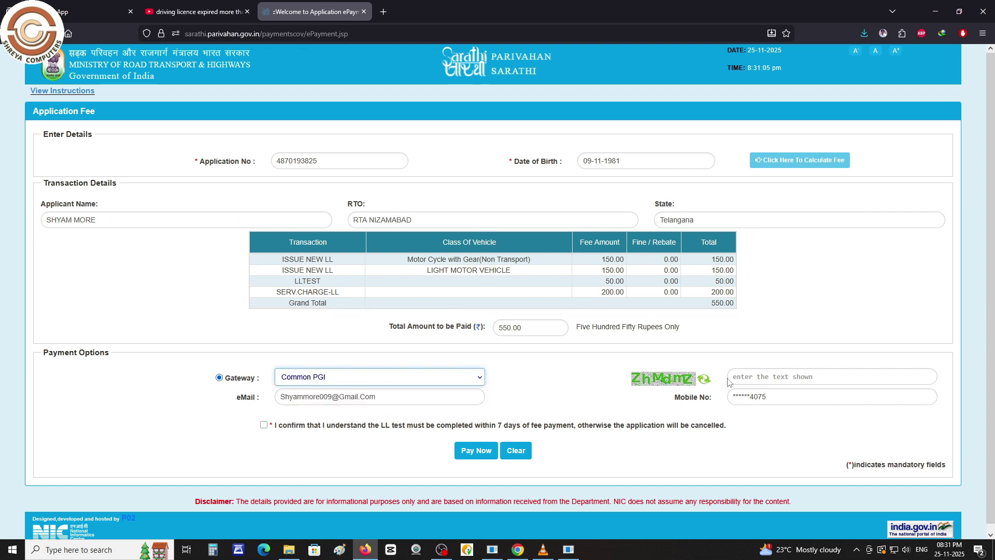
{"action": "left_click", "coordinate": [729, 382]}
{"action": "type", "text": "ZhMdmZ"}
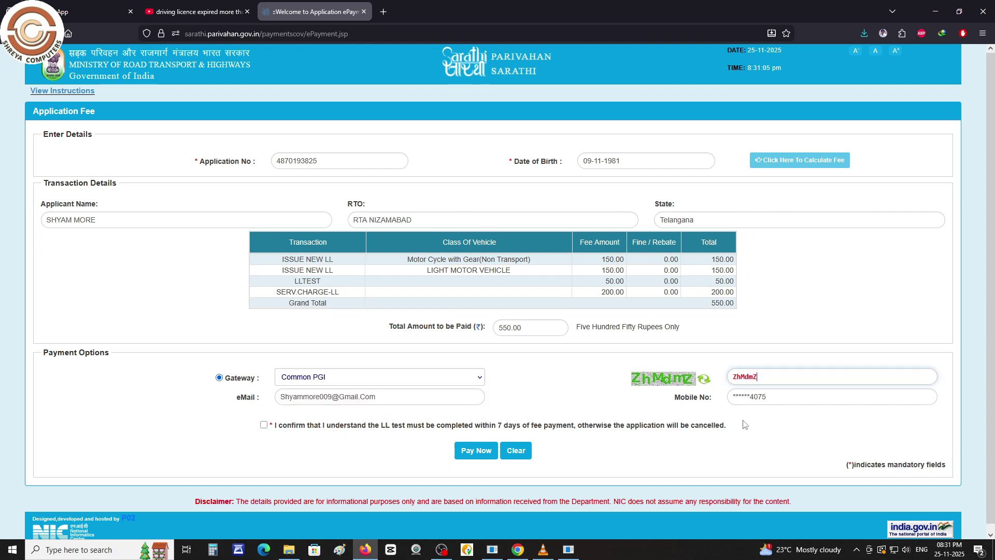
{"action": "left_click", "coordinate": [264, 425]}
{"action": "left_click", "coordinate": [488, 449]}
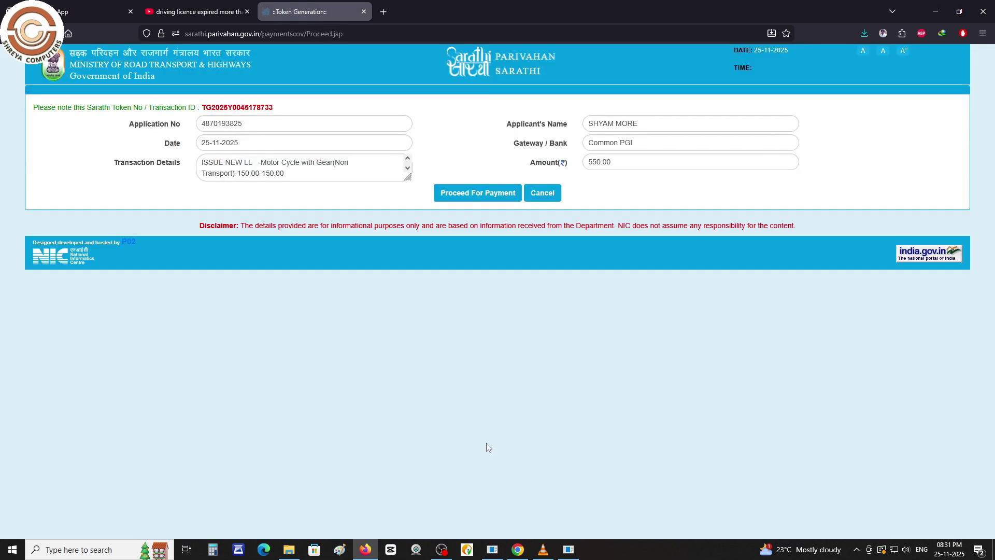
{"action": "left_click", "coordinate": [473, 205]}
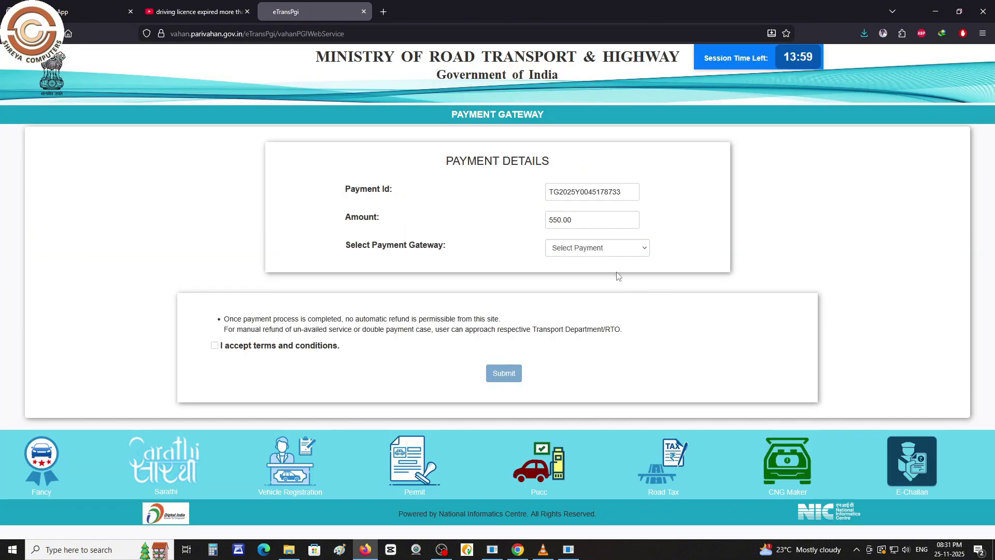
Step: Choose MEESEVA as the gateway, accept the terms, and send the payment on
{"action": "left_click", "coordinate": [596, 248]}
{"action": "left_click", "coordinate": [596, 277]}
{"action": "left_click", "coordinate": [214, 346]}
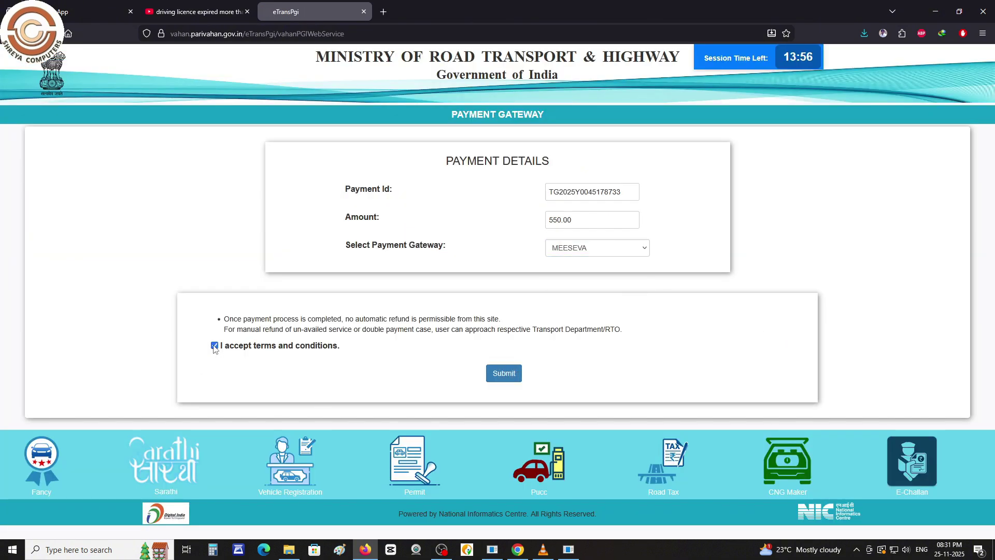
{"action": "left_click", "coordinate": [511, 373]}
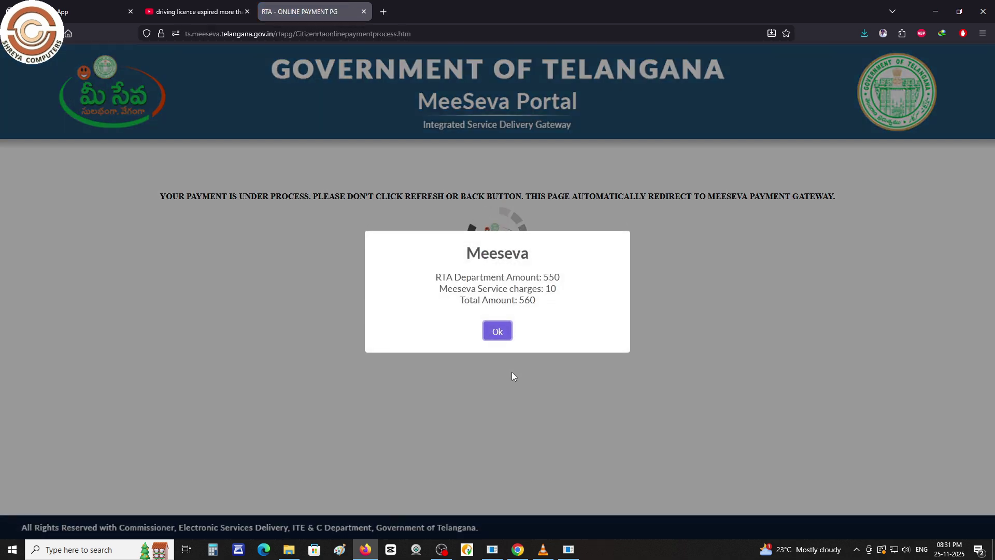
Step: Acknowledge the 560 total and submit the payment through the HDFC bank gateway
{"action": "left_click", "coordinate": [497, 332]}
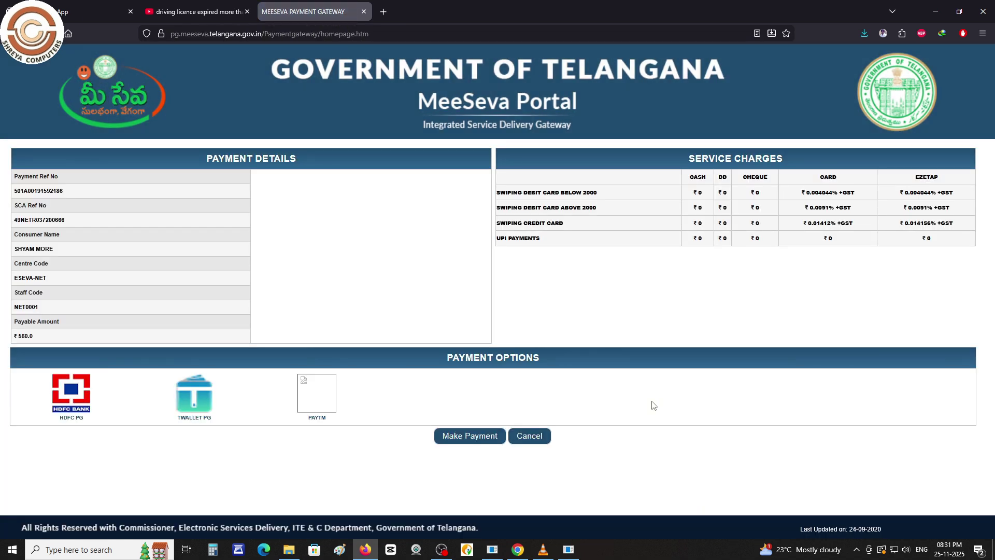
{"action": "left_click", "coordinate": [71, 394]}
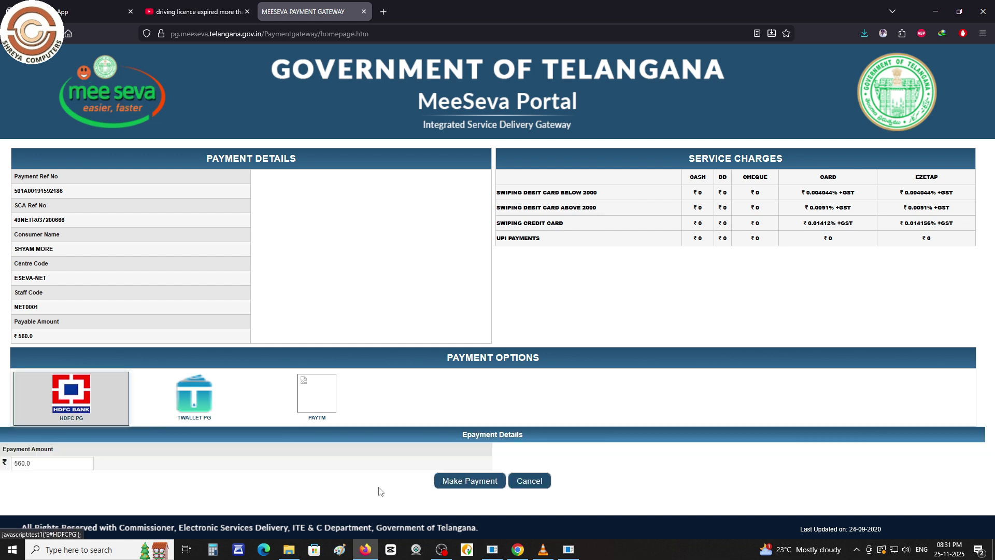
{"action": "left_click", "coordinate": [465, 482]}
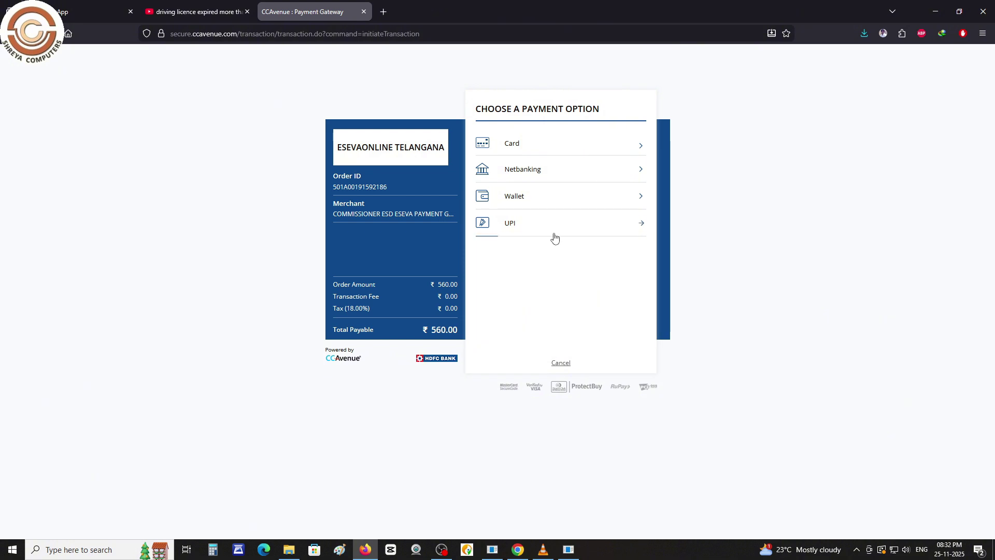
Step: Pay the learner licence fee in CCAvenue using the UPI option
{"action": "left_click", "coordinate": [554, 232]}
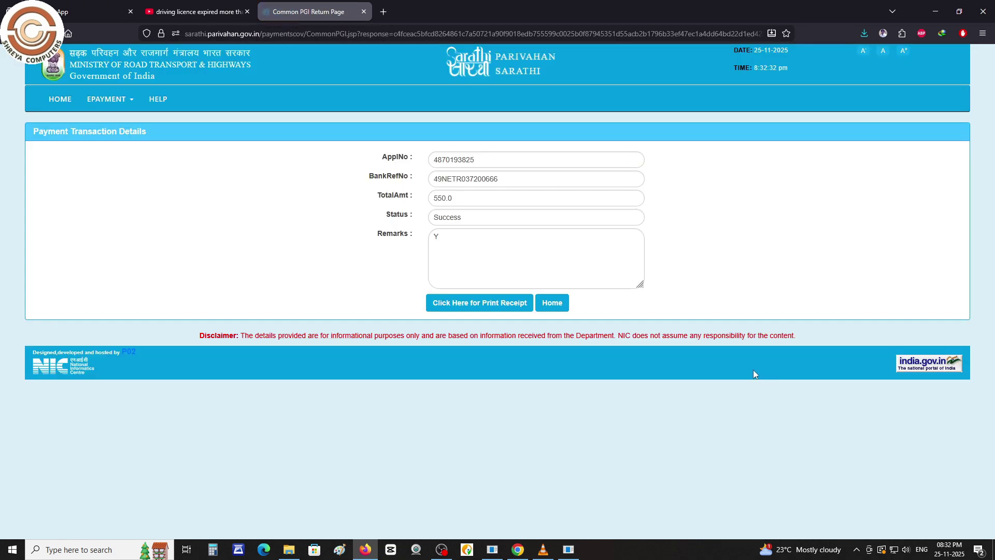
Step: Look up the 550.00 e-Payment receipt, save it as a PDF, and return Home
{"action": "left_click", "coordinate": [511, 305]}
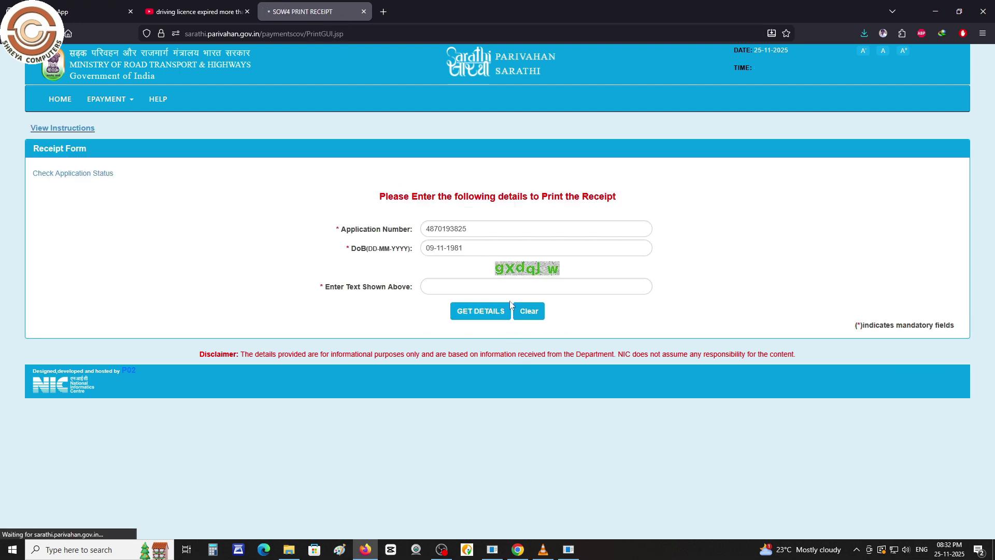
{"action": "left_click", "coordinate": [485, 287]}
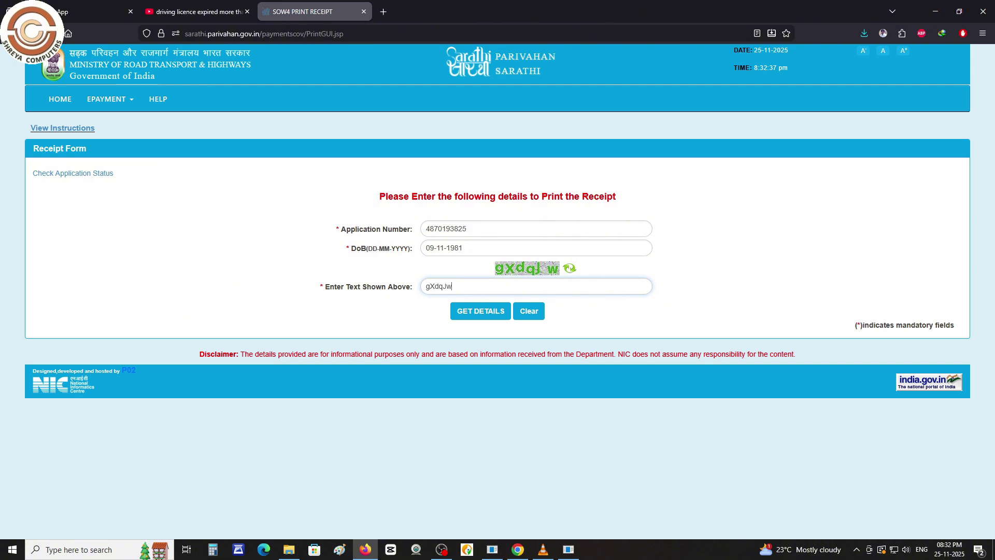
{"action": "left_click", "coordinate": [490, 316]}
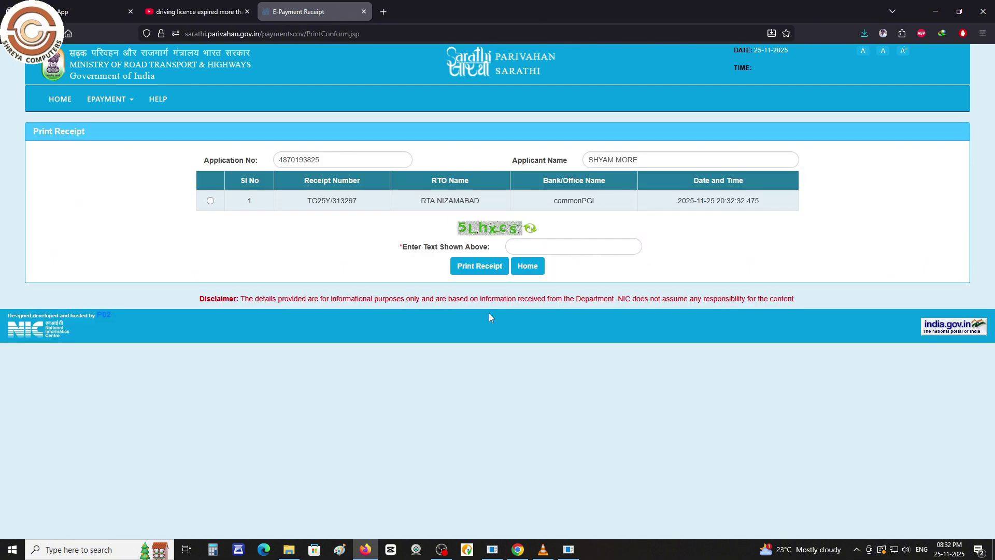
{"action": "left_click", "coordinate": [570, 247]}
{"action": "left_click", "coordinate": [210, 201]}
{"action": "left_click", "coordinate": [480, 266]}
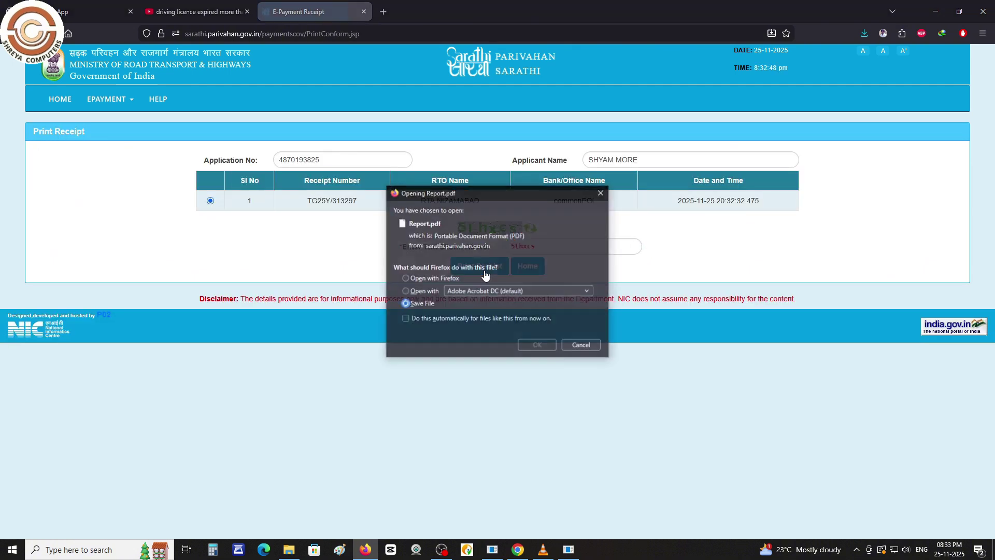
{"action": "left_click", "coordinate": [420, 304]}
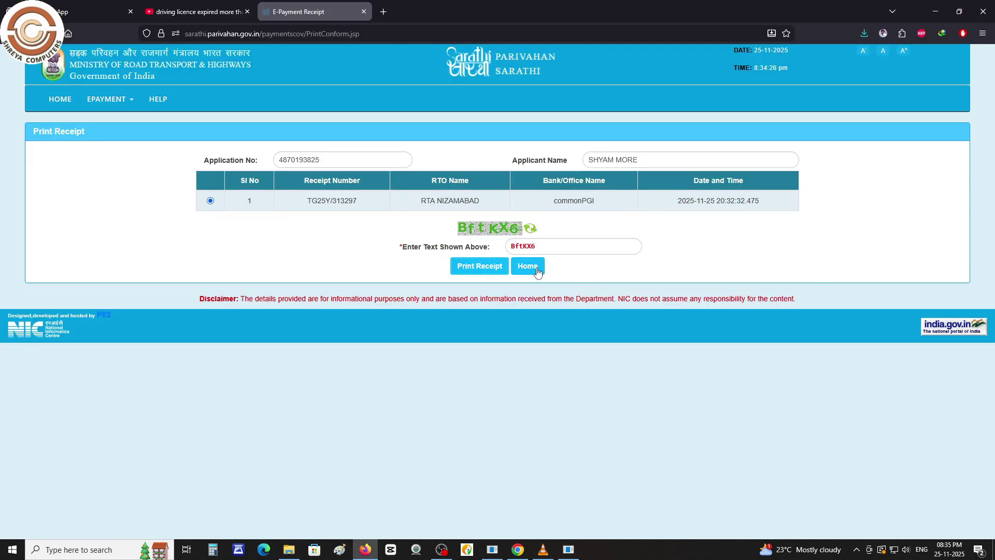
{"action": "left_click", "coordinate": [538, 271]}
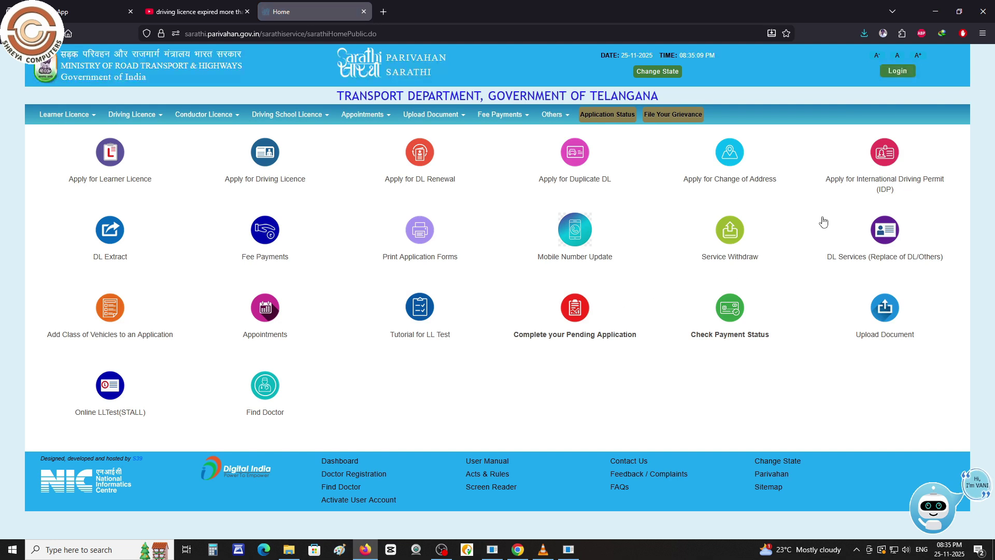
Step: Check the application status with the applicant's date of birth, then proceed to LL Slot Book
{"action": "left_click", "coordinate": [608, 115]}
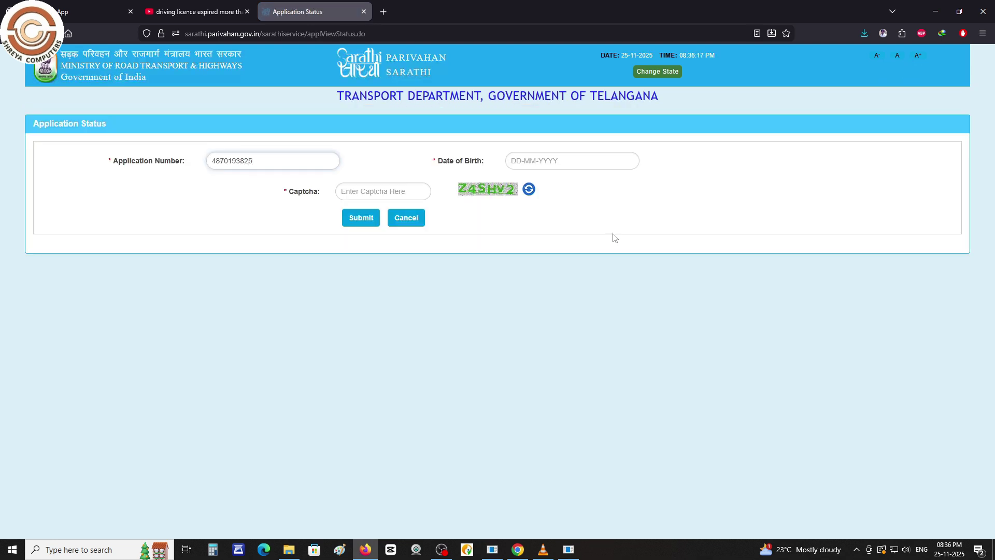
{"action": "left_click", "coordinate": [550, 161]}
{"action": "key", "text": "Tab"}
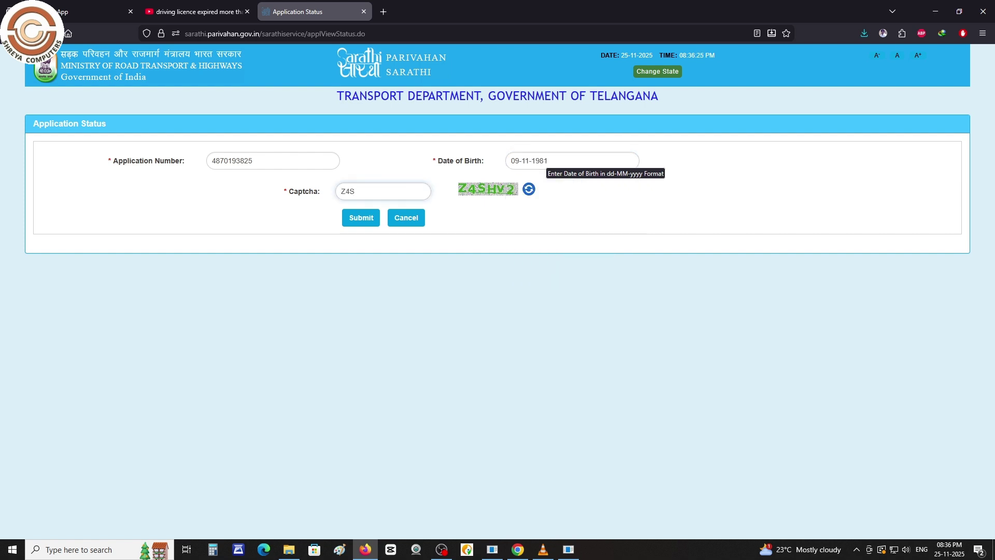
{"action": "left_click", "coordinate": [358, 218]}
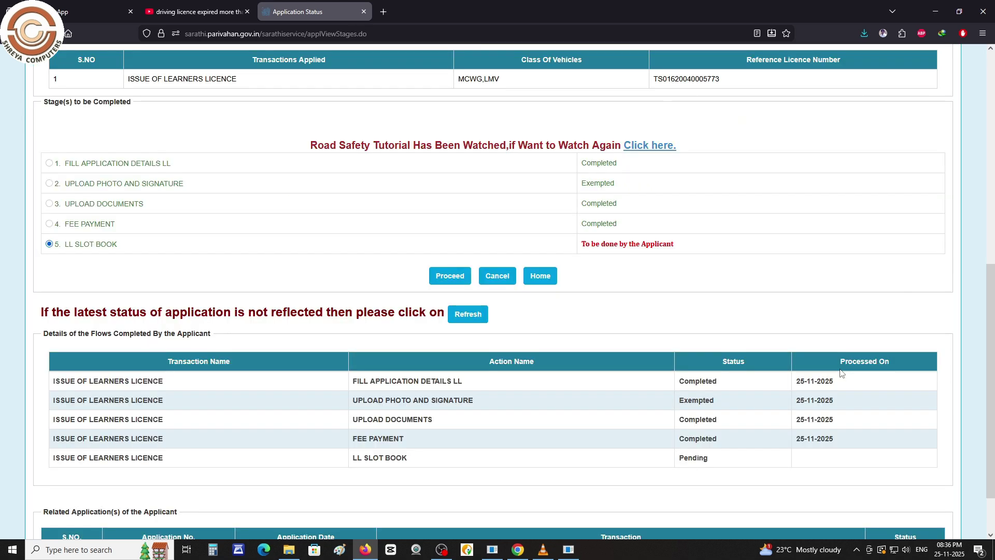
{"action": "scroll", "coordinate": [725, 371], "scroll_direction": "down", "scroll_amount": 2}
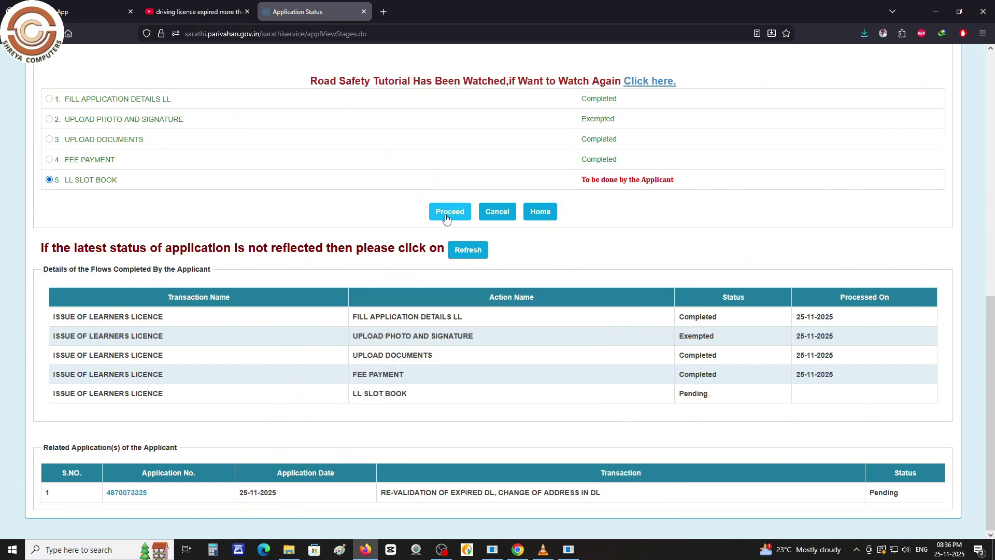
{"action": "left_click", "coordinate": [446, 218]}
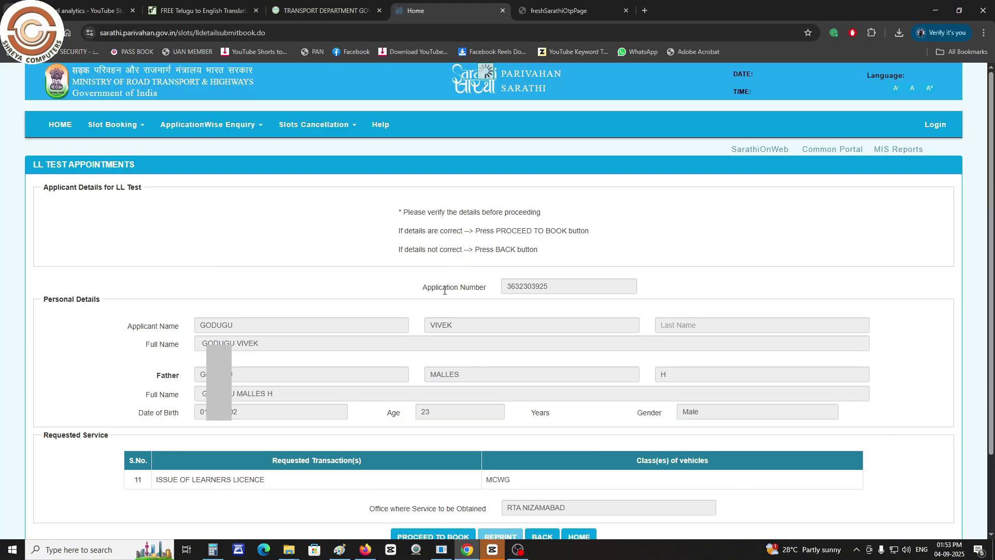
Step: Choose 6 September 2025 and the 12.00-13.00 LL test slot
{"action": "scroll", "coordinate": [504, 378], "scroll_direction": "down", "scroll_amount": 2}
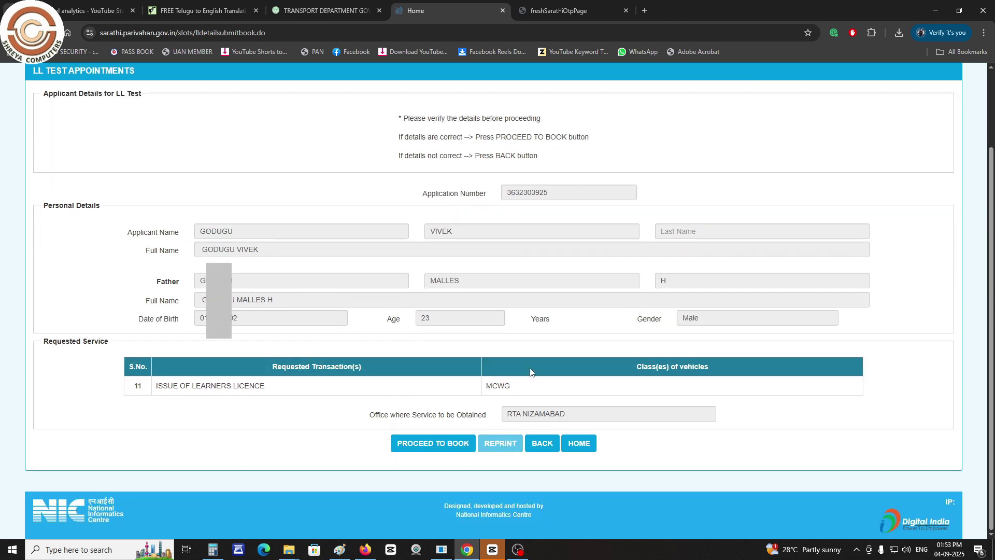
{"action": "left_click", "coordinate": [409, 443]}
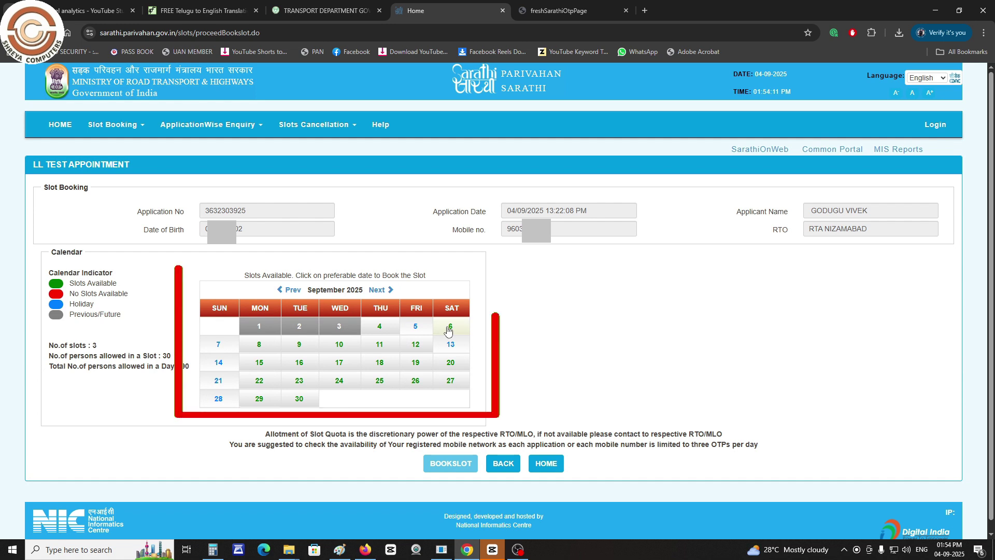
{"action": "left_click", "coordinate": [259, 344]}
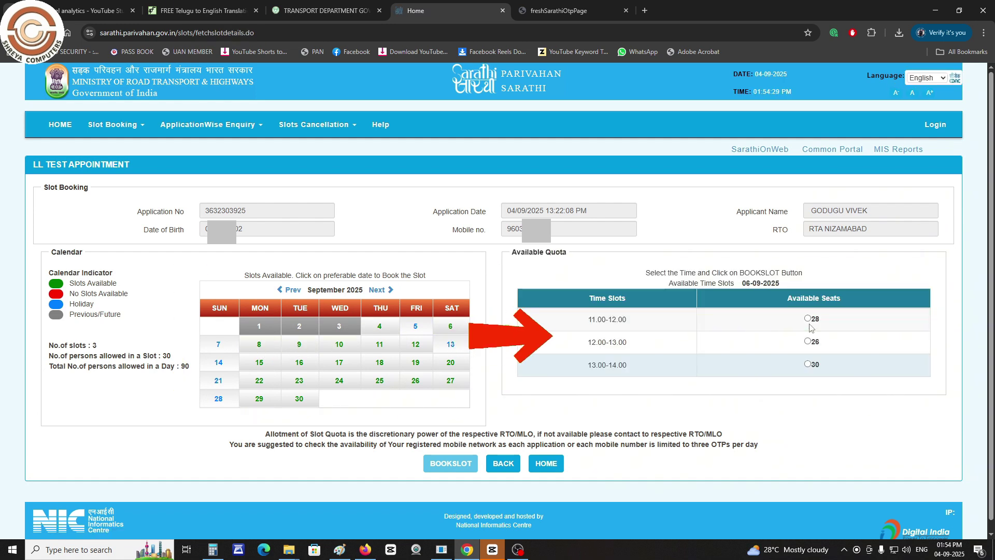
{"action": "left_click", "coordinate": [808, 319]}
{"action": "left_click", "coordinate": [808, 341]}
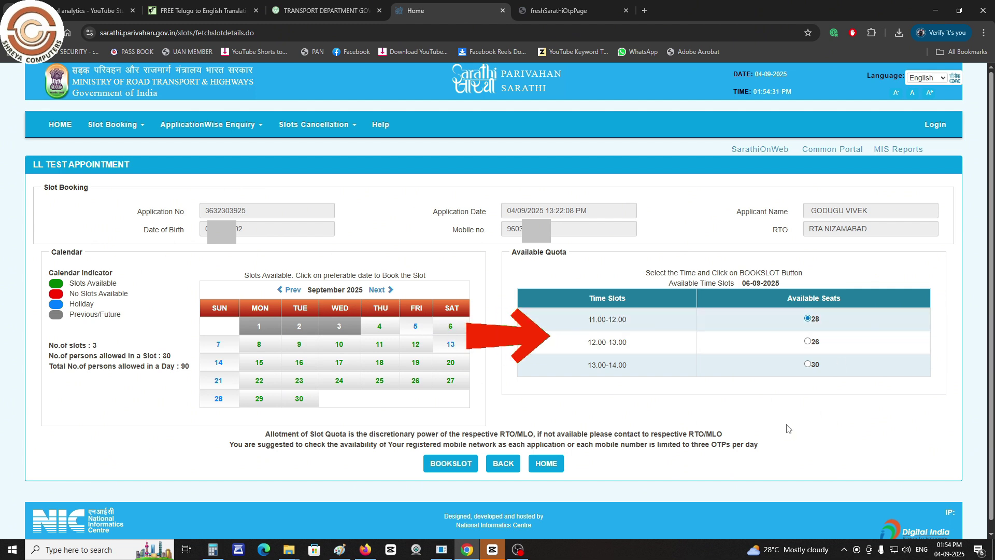
Step: Book the selected slot, confirming with the SMS security code
{"action": "left_click", "coordinate": [450, 463]}
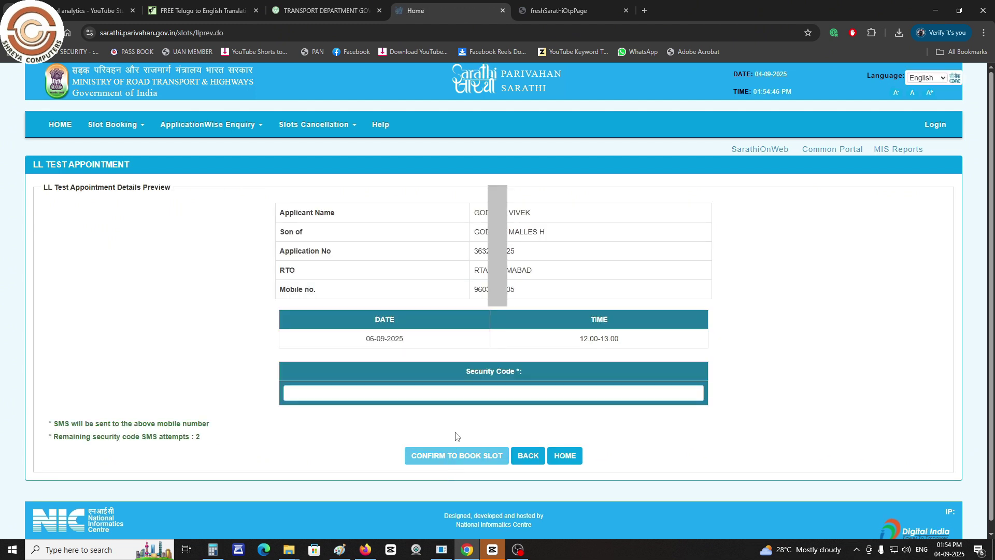
{"action": "left_click", "coordinate": [495, 396]}
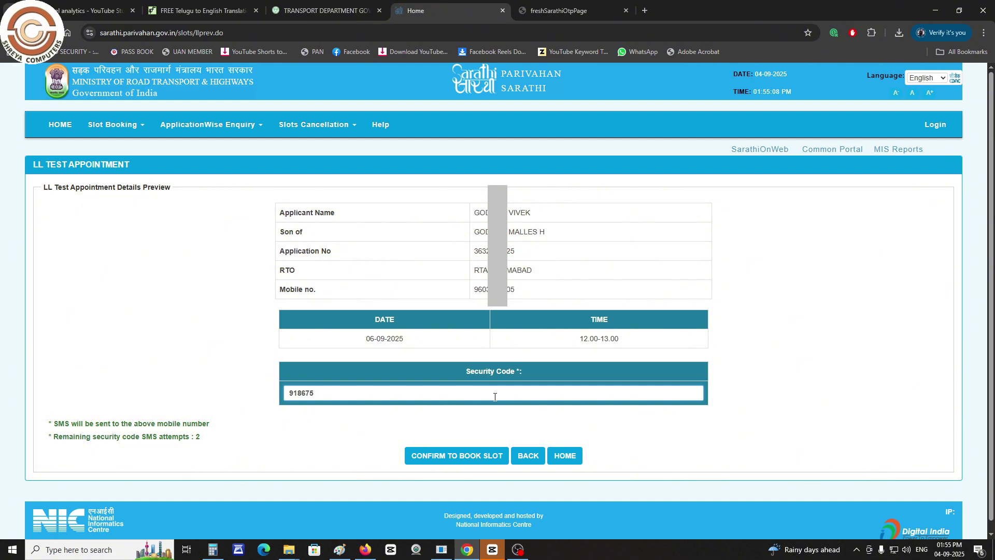
{"action": "left_click", "coordinate": [471, 456]}
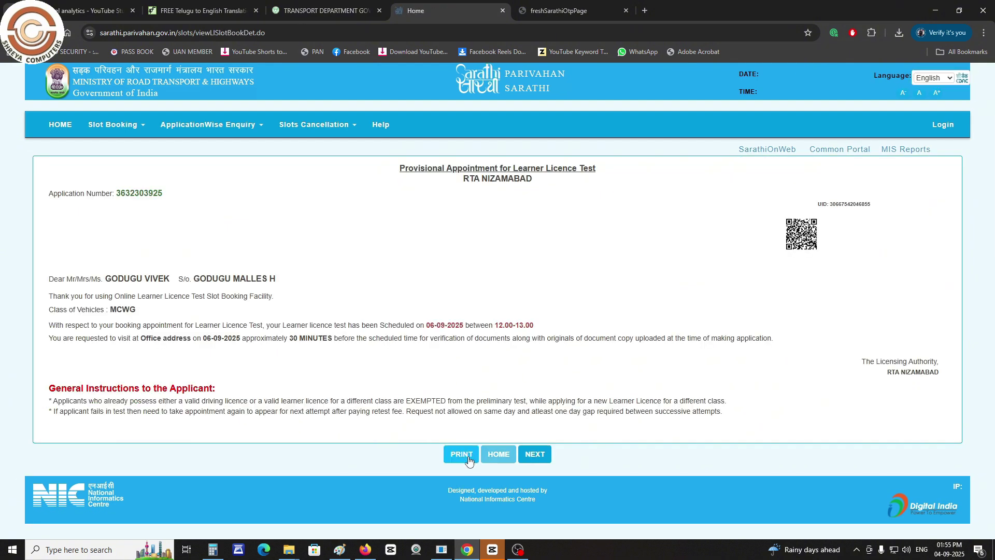
Step: Print the provisional LL test appointment letter
{"action": "left_click", "coordinate": [469, 455]}
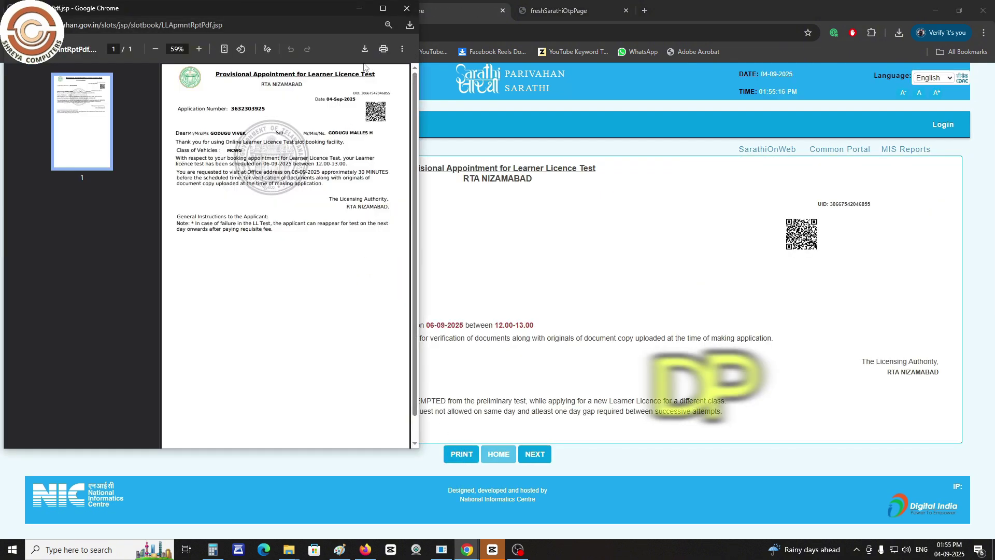
{"action": "left_click", "coordinate": [382, 42]}
{"action": "key", "text": "Return"}
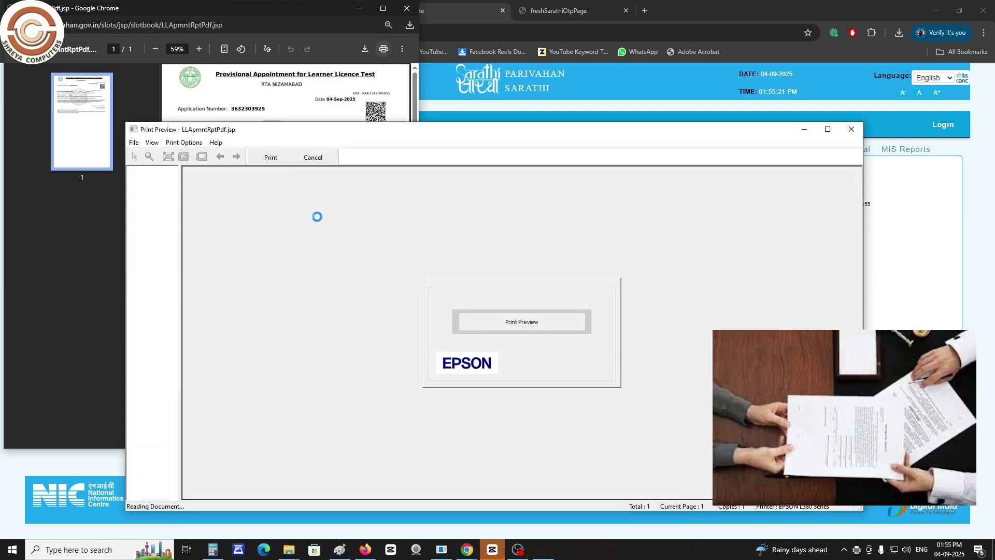
{"action": "left_click", "coordinate": [270, 158]}
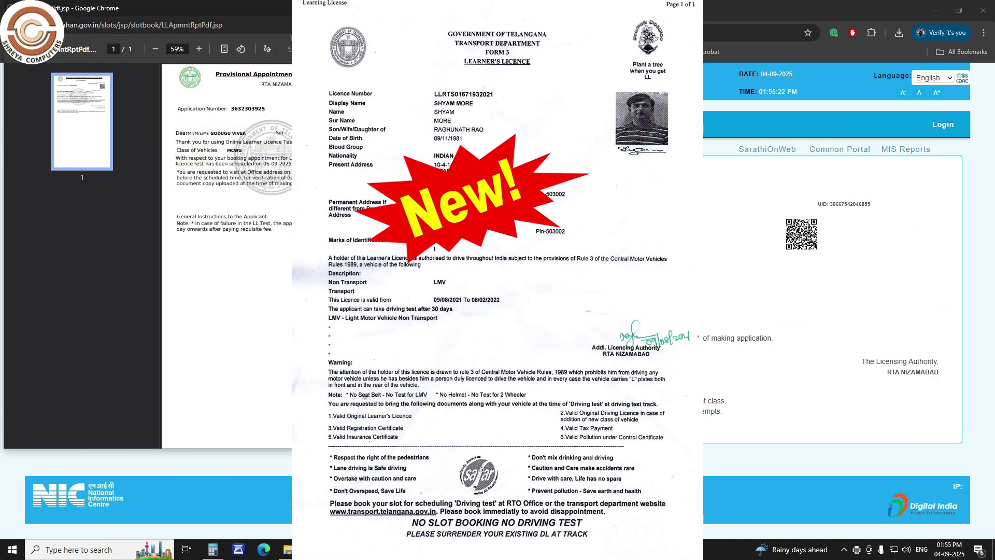